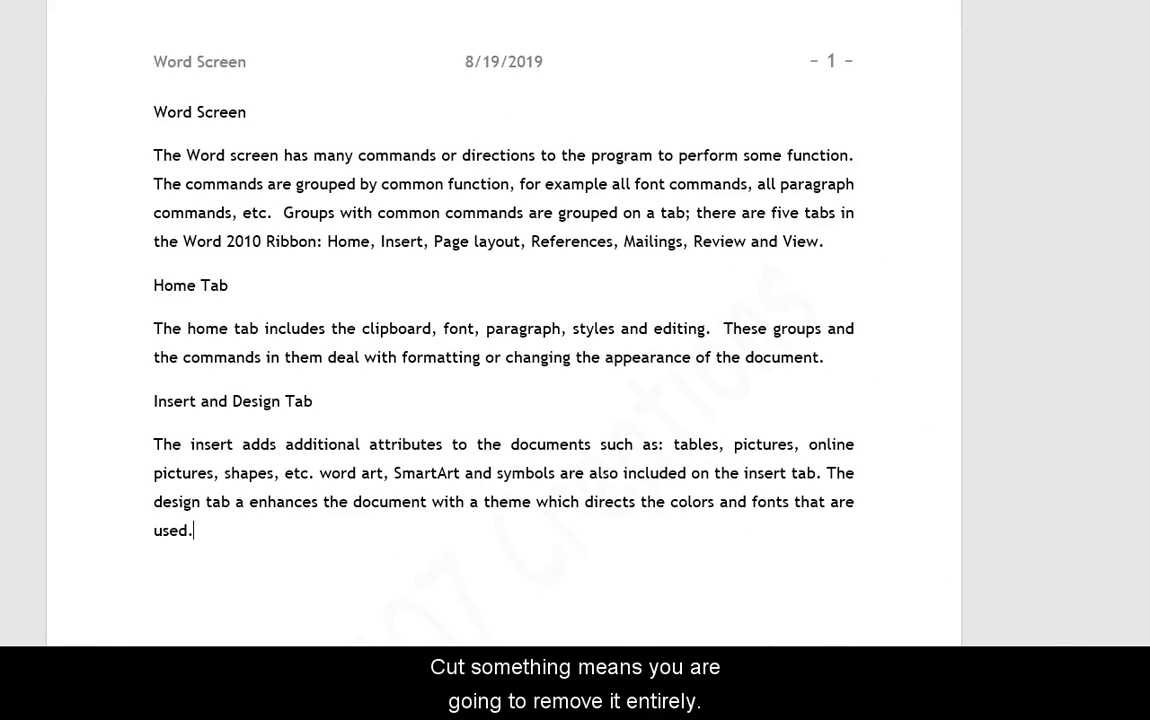
# - Cut the 'Word Screen' heading from the top and paste it below the Insert and Design paragraph
pyautogui.click(83, 121)
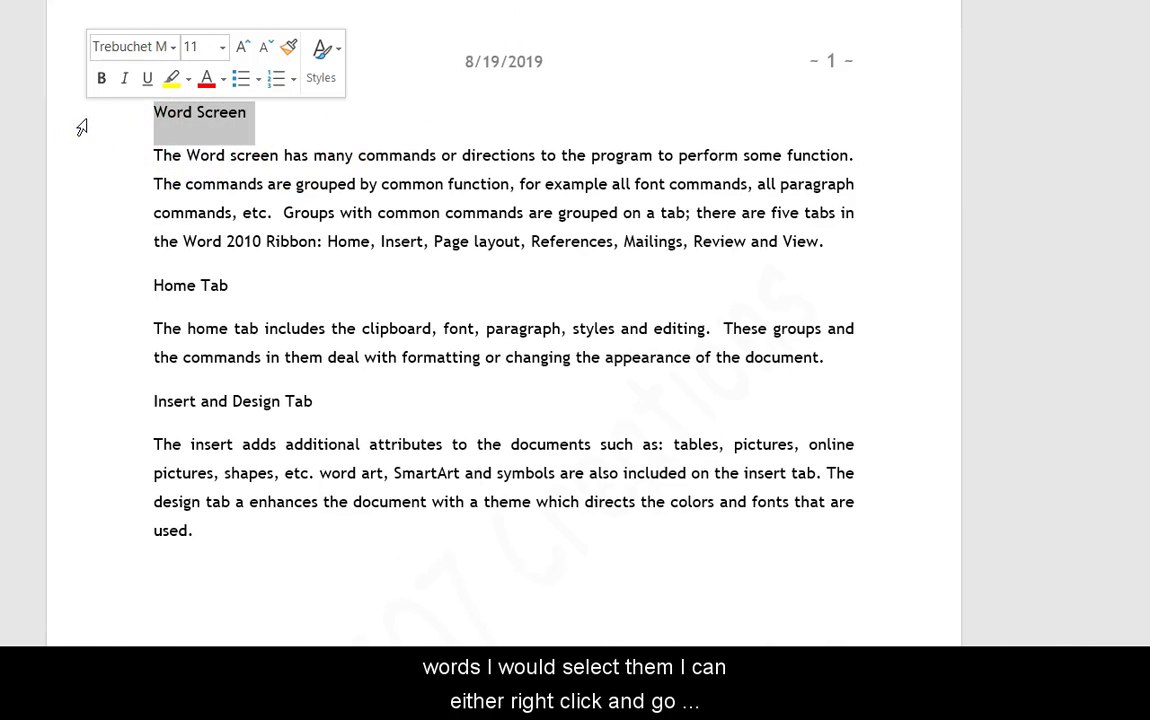
pyautogui.rightClick(217, 121)
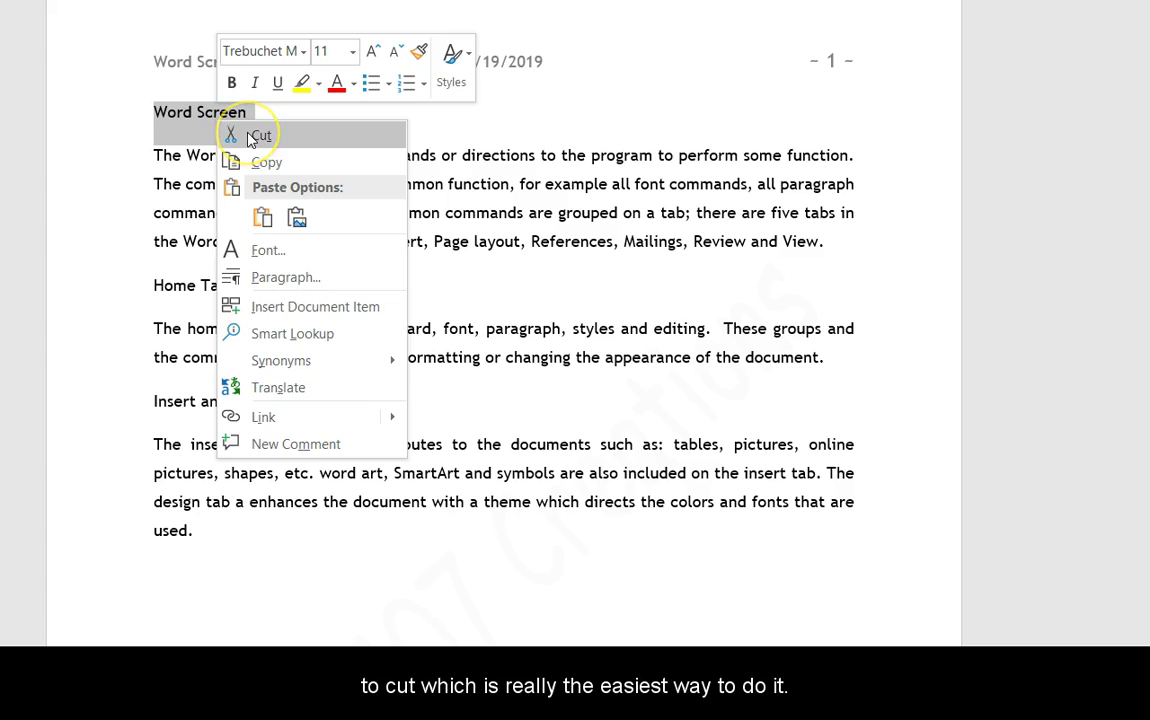
pyautogui.click(252, 136)
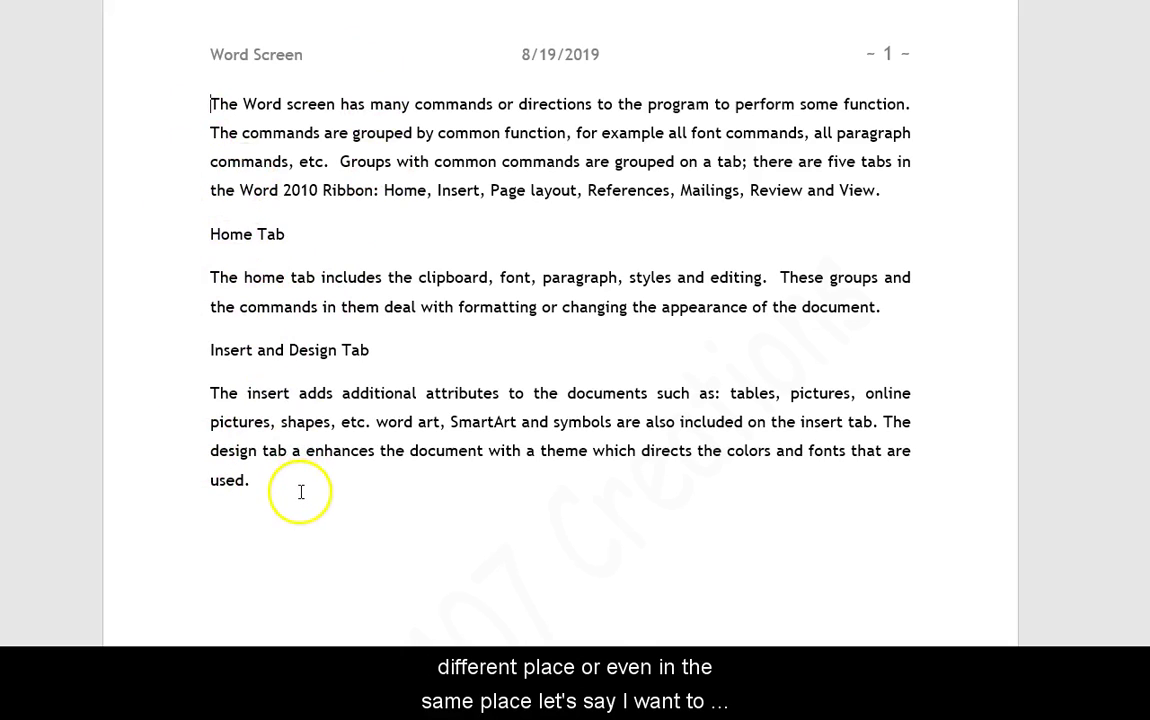
pyautogui.click(351, 484)
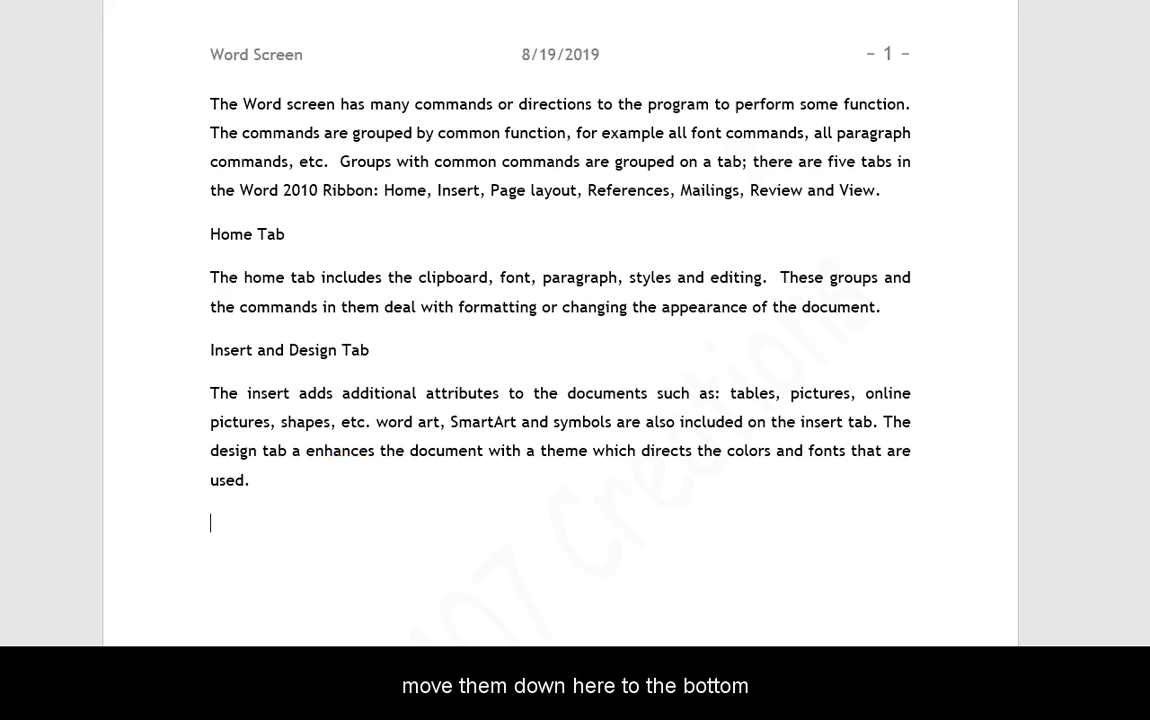
pyautogui.rightClick(209, 531)
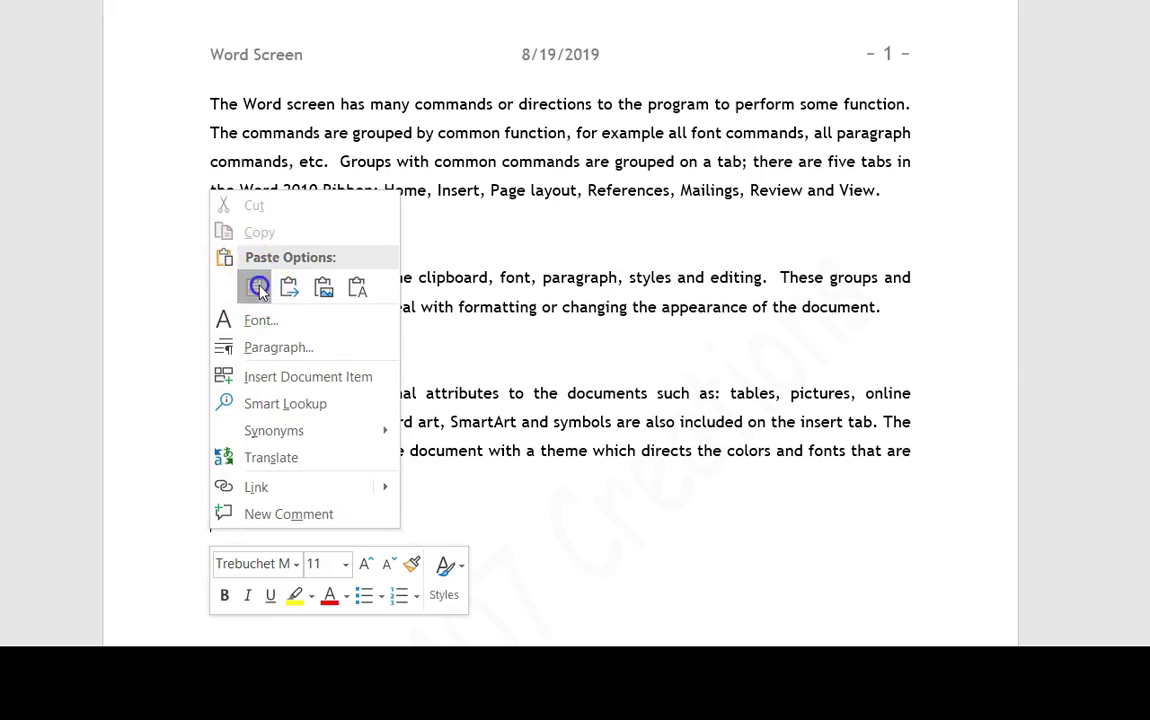
pyautogui.click(255, 287)
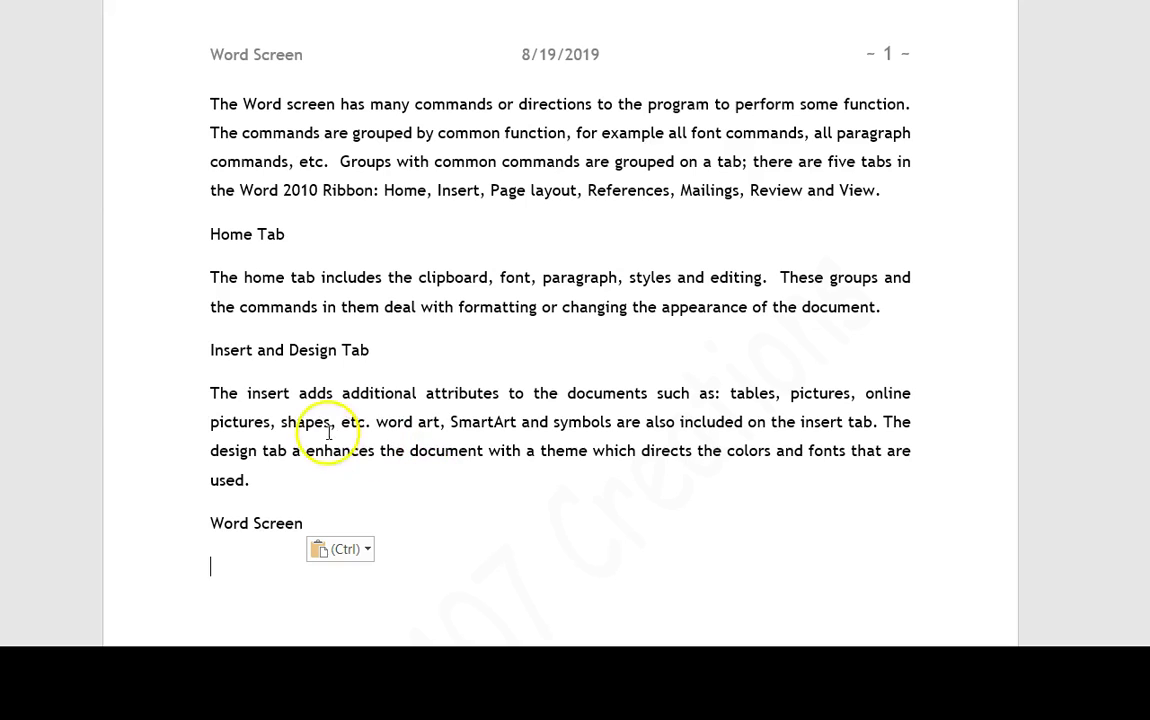
pyautogui.click(186, 246)
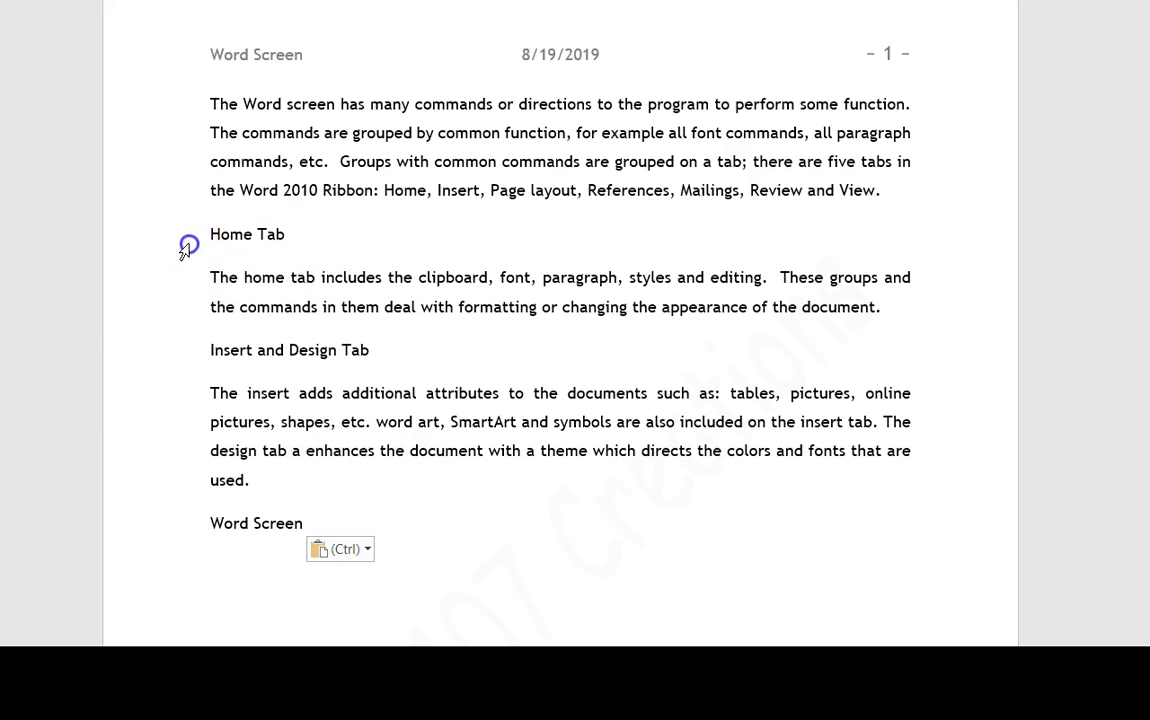
pyautogui.rightClick(245, 242)
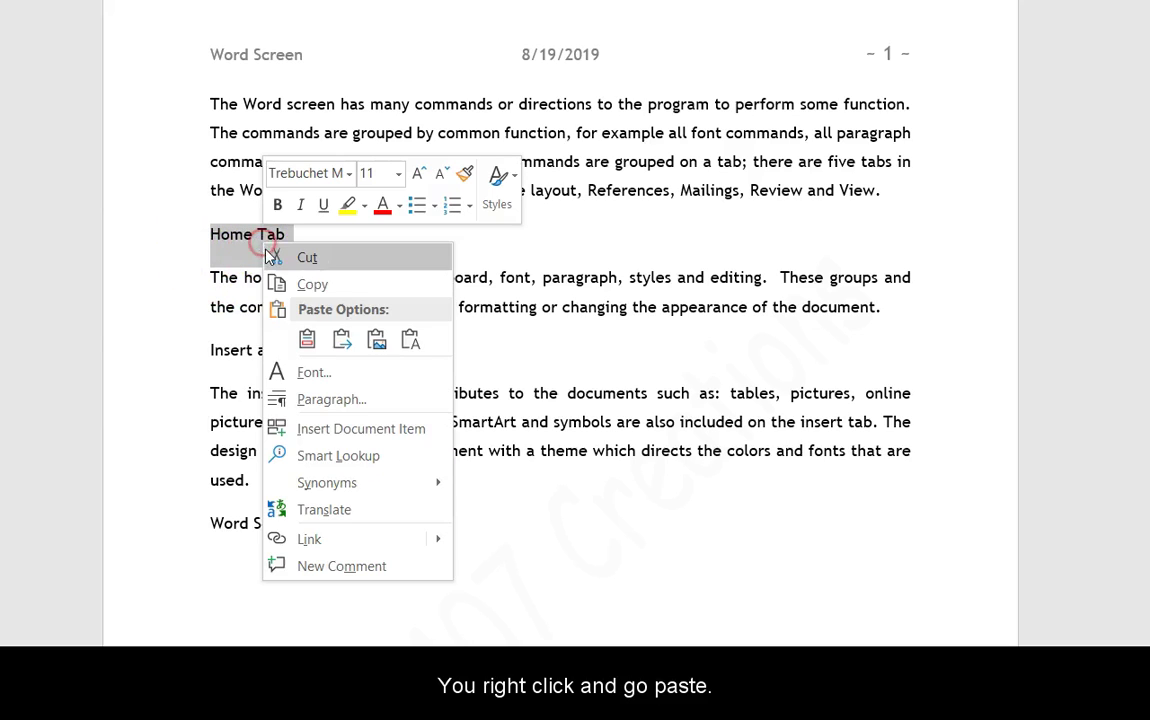
pyautogui.click(292, 255)
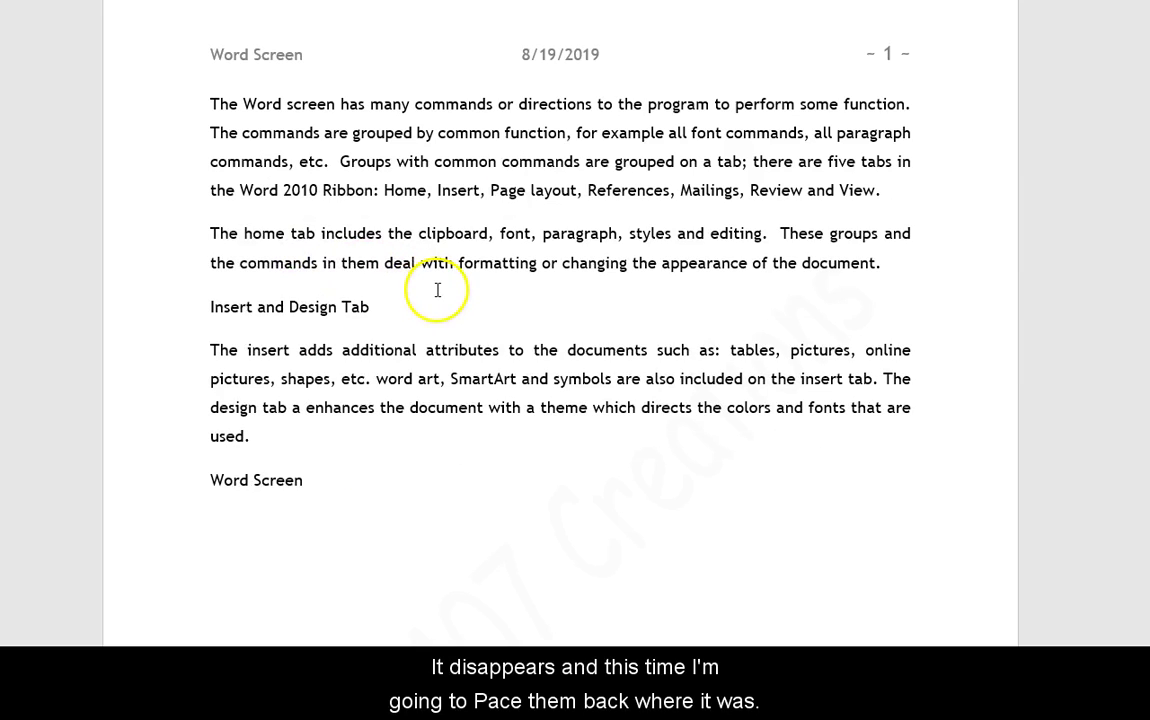
pyautogui.rightClick(203, 236)
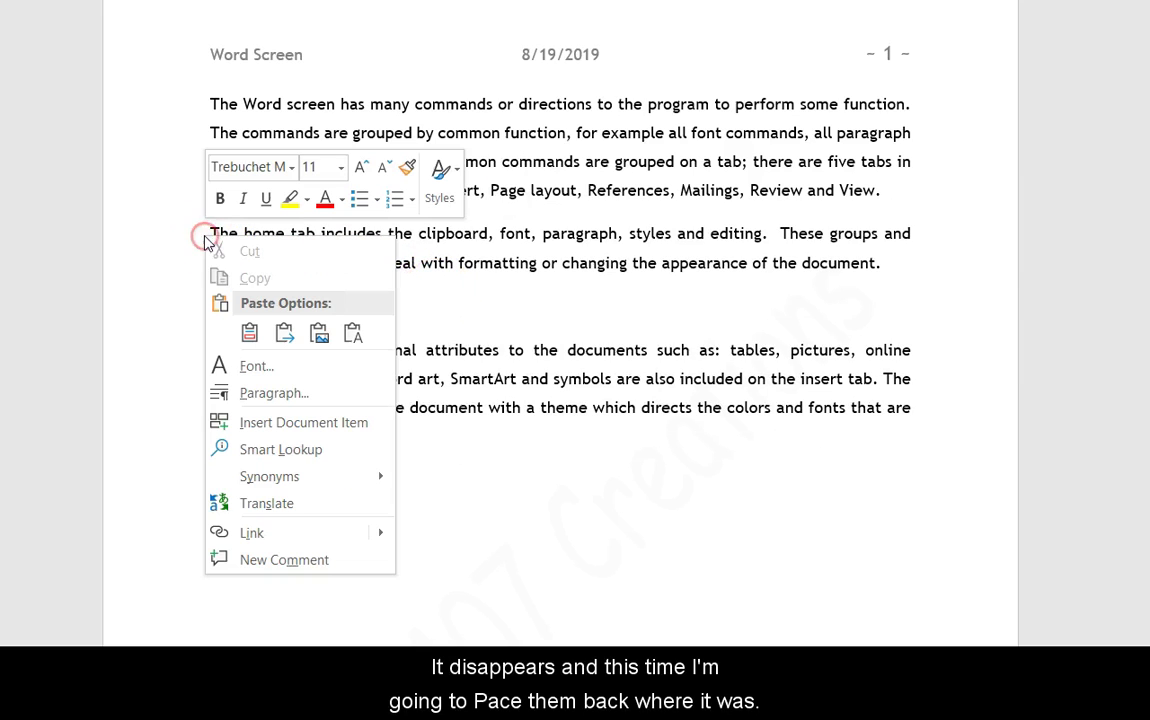
pyautogui.click(249, 331)
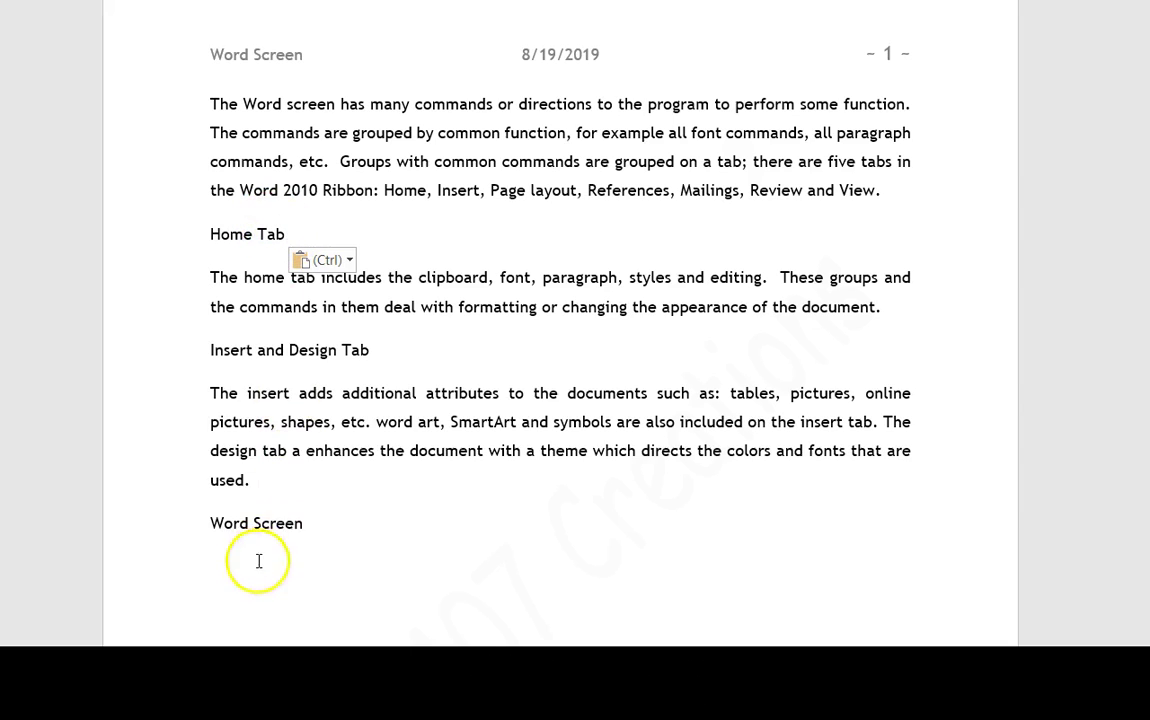
# - Copy the bottom 'Word Screen' line and paste it at the start of the first paragraph
pyautogui.scroll(-2, 329, 531)
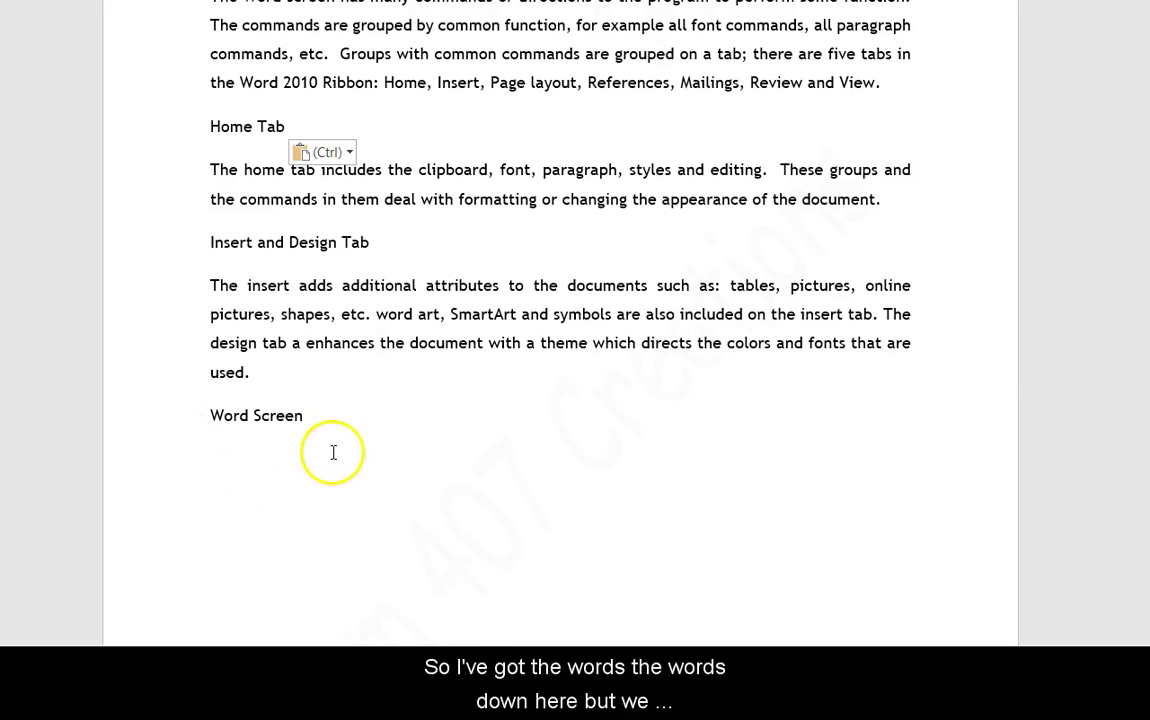
pyautogui.scroll(2, 334, 452)
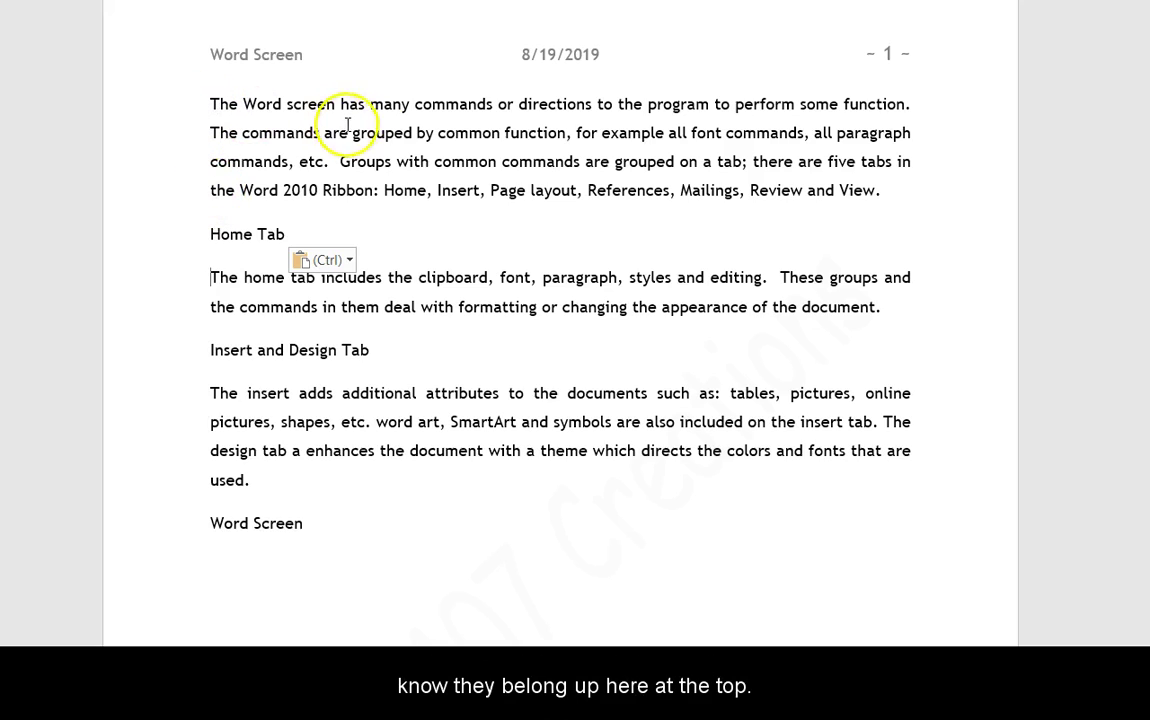
pyautogui.click(167, 535)
pyautogui.rightClick(254, 540)
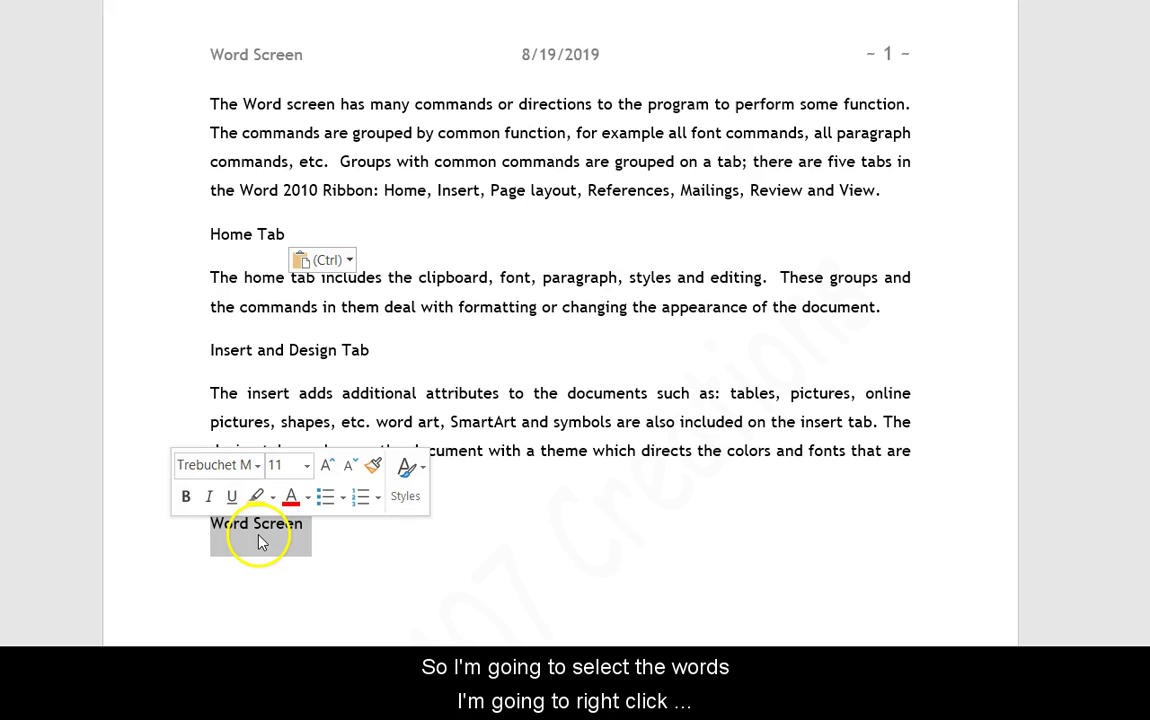
pyautogui.rightClick(258, 538)
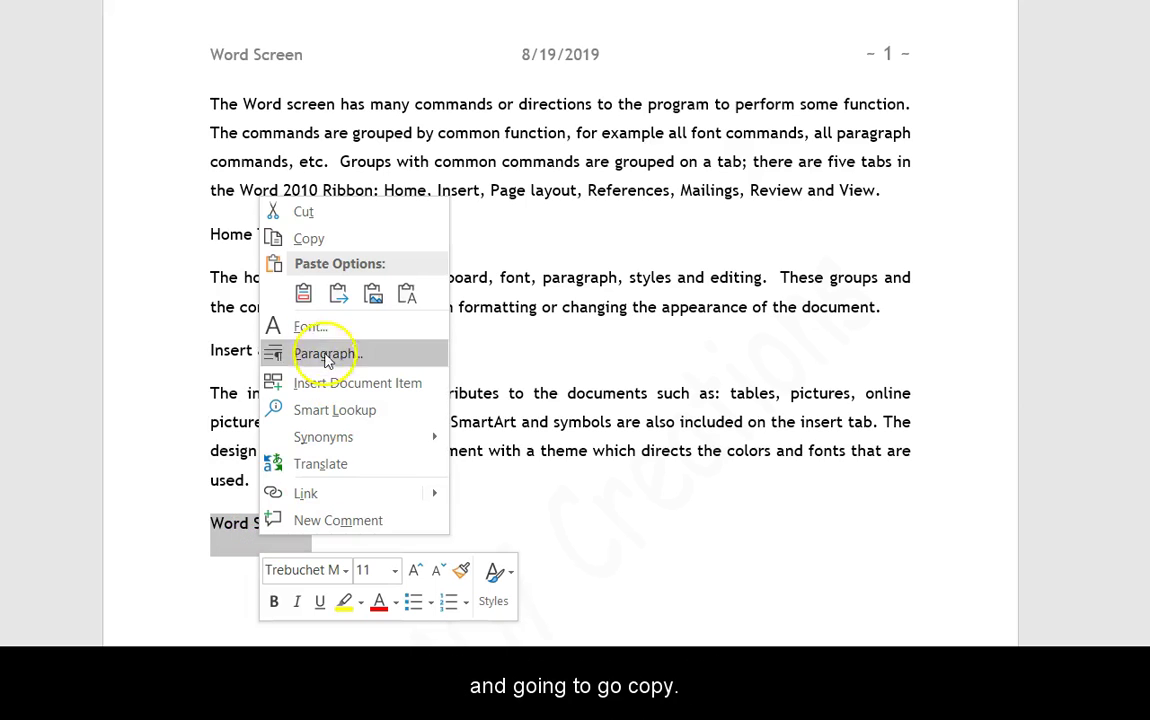
pyautogui.click(313, 240)
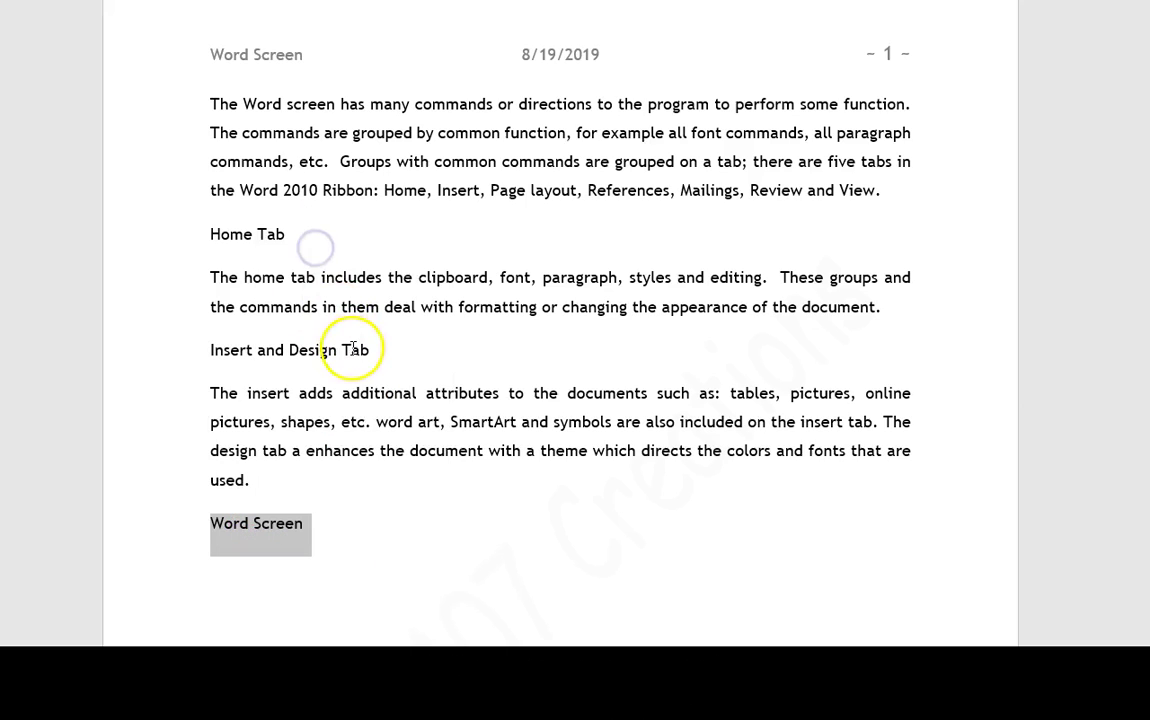
pyautogui.click(207, 97)
pyautogui.rightClick(208, 98)
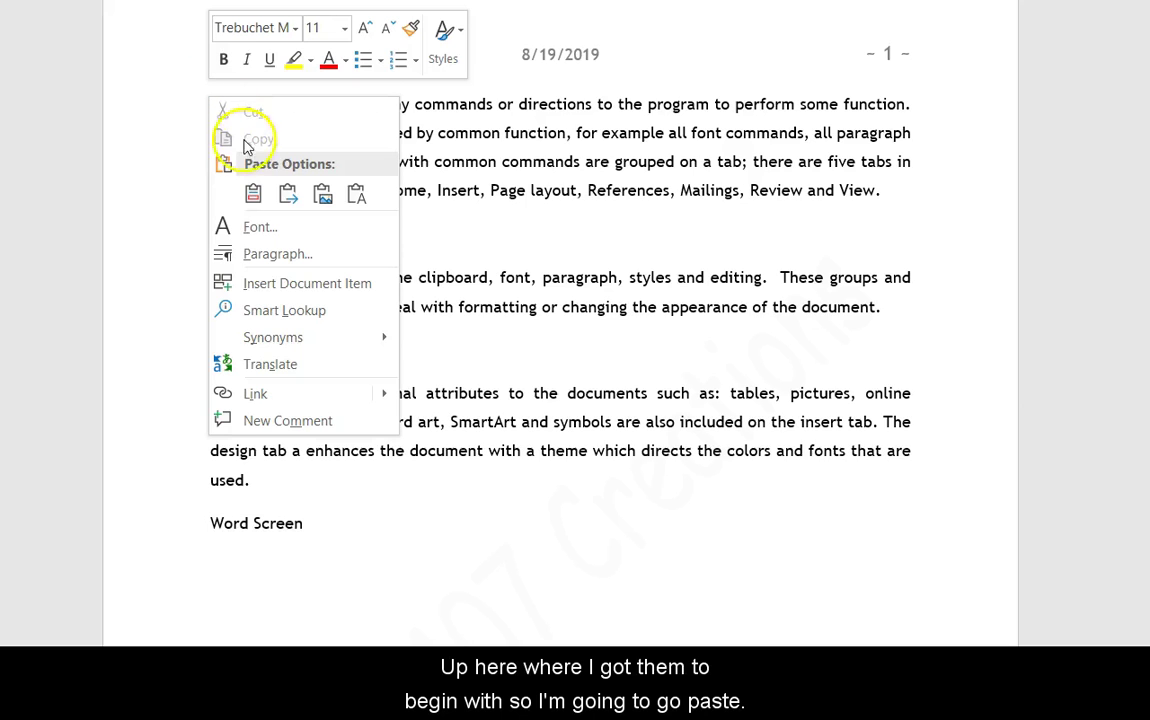
pyautogui.click(253, 193)
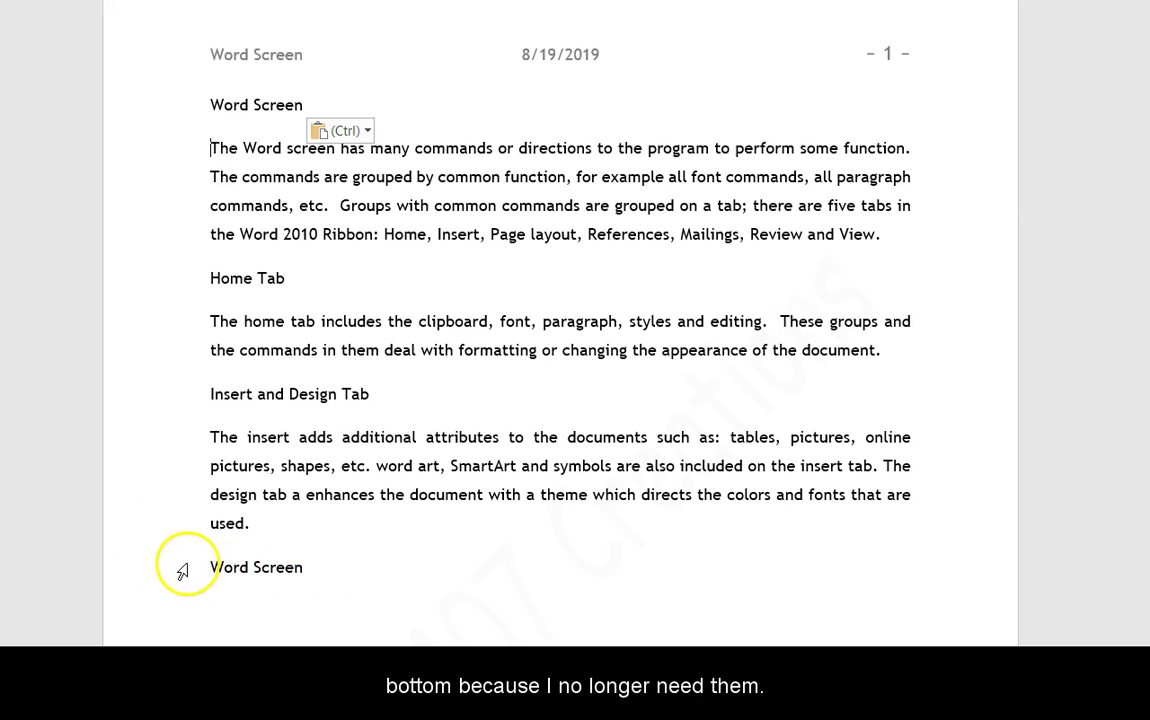
# - Cut the duplicate 'Word Screen' line below the Insert and Design paragraph
pyautogui.click(175, 578)
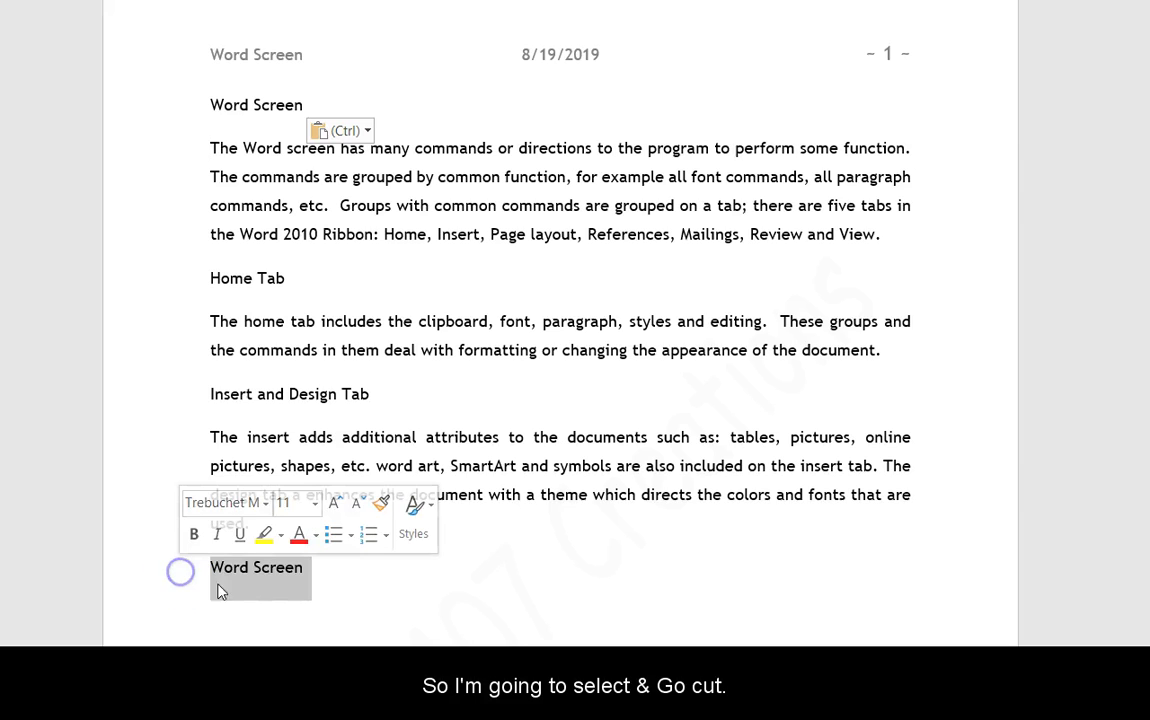
pyautogui.rightClick(250, 574)
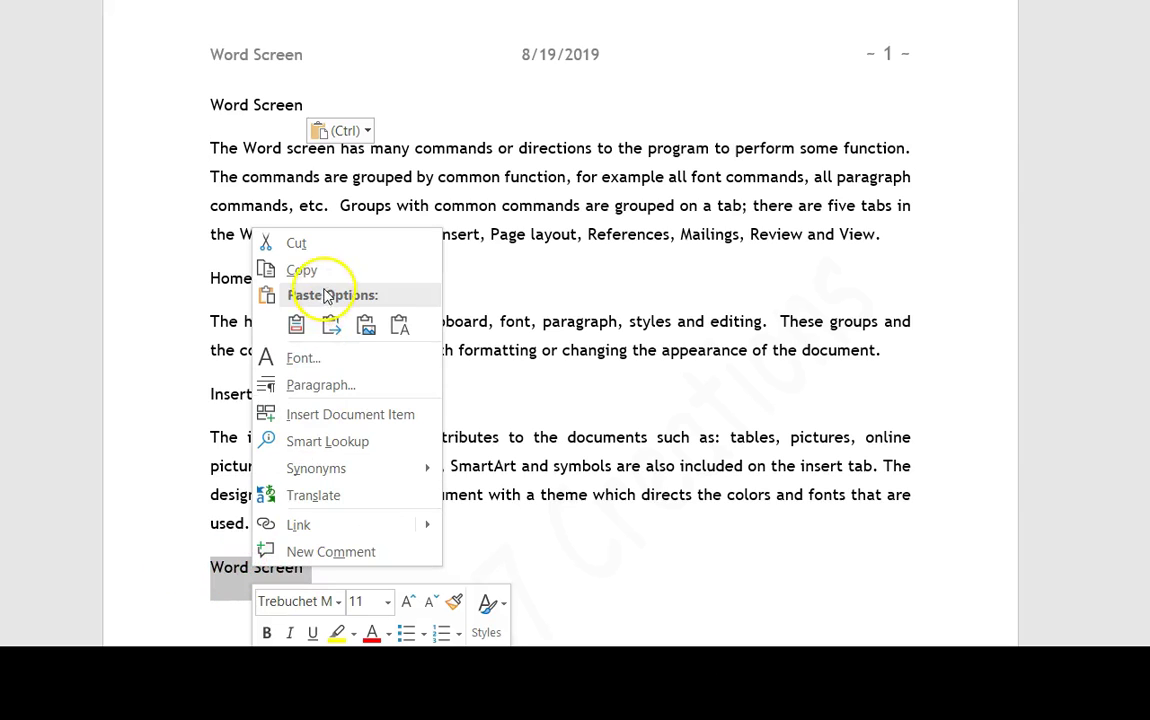
pyautogui.click(322, 244)
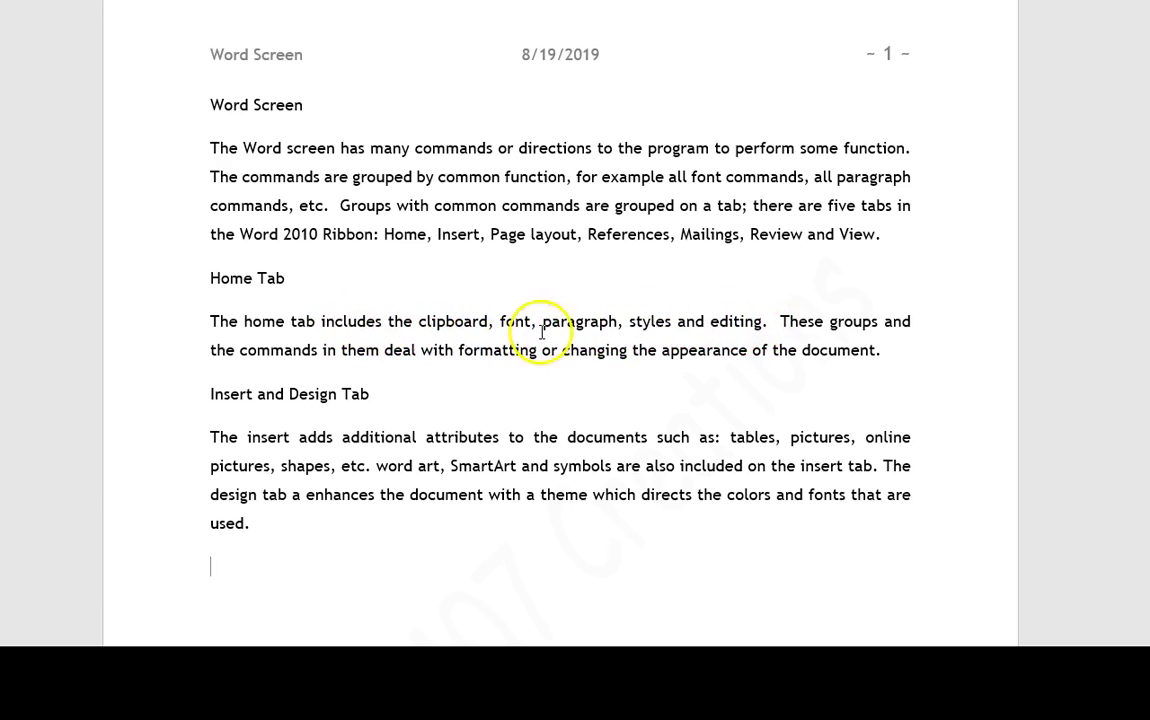
# - Drag the 'The home tab includes…' sentence toward the paragraph end, then undo that move
pyautogui.keyDown('ctrl'); pyautogui.click(378, 322); pyautogui.keyUp('ctrl')
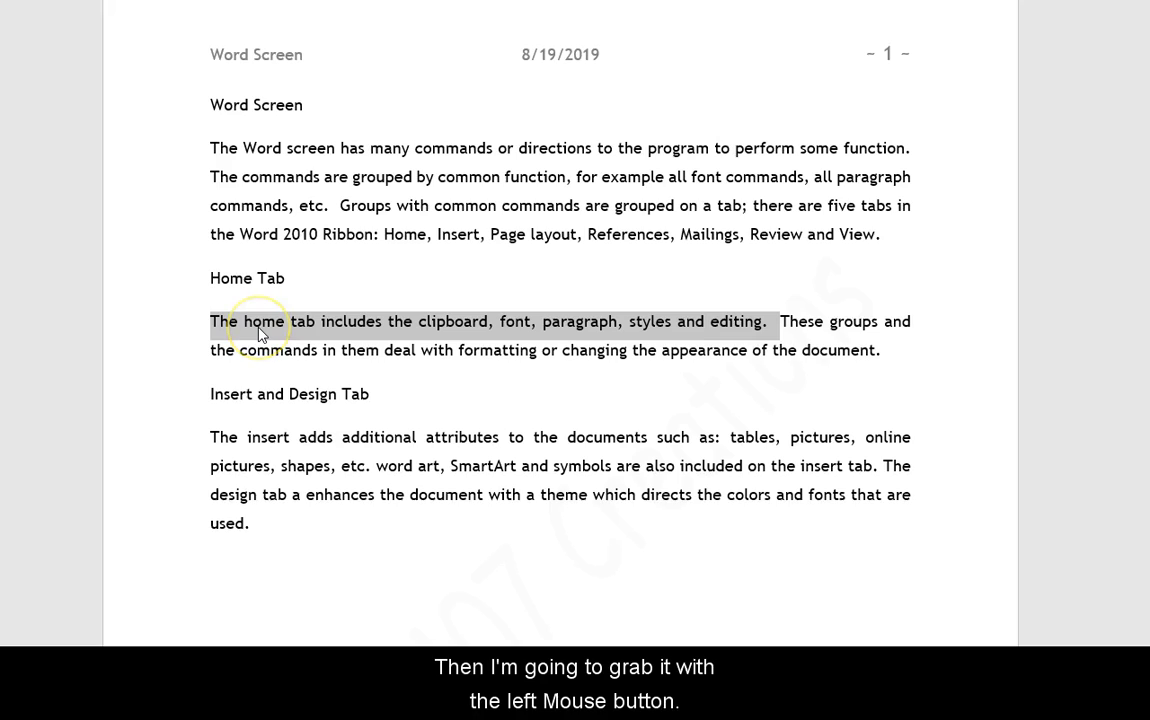
pyautogui.moveTo(266, 330); pyautogui.dragTo(305, 333)
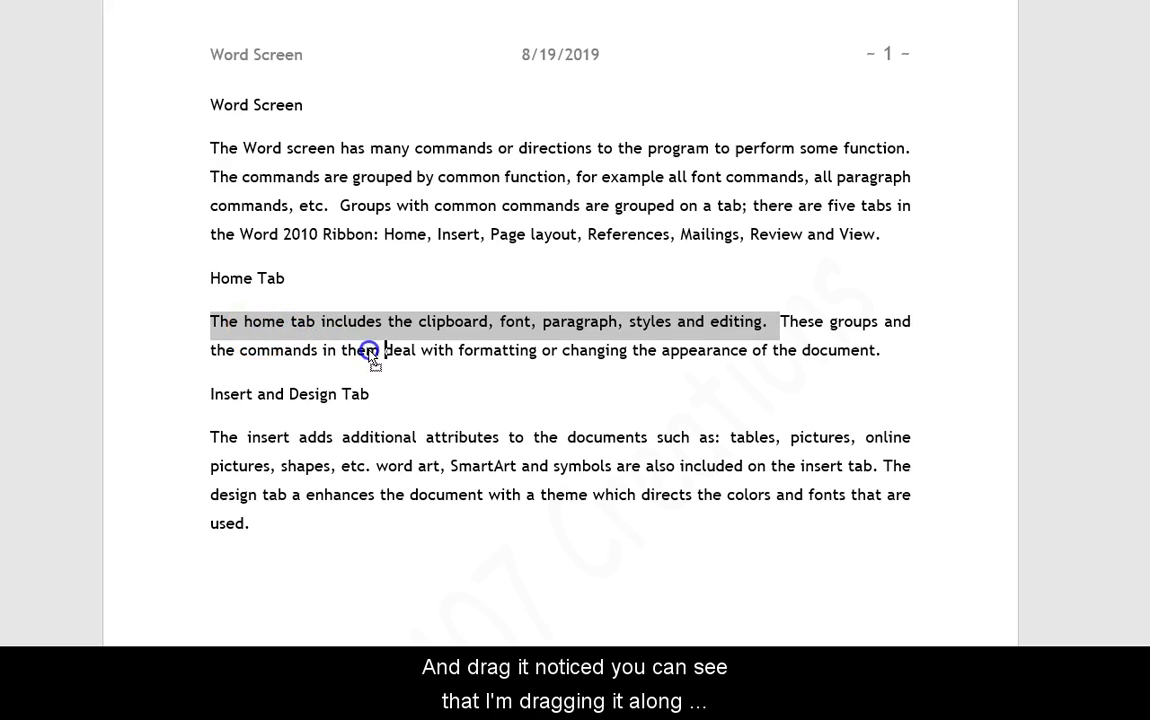
pyautogui.moveTo(409, 364); pyautogui.dragTo(657, 387)
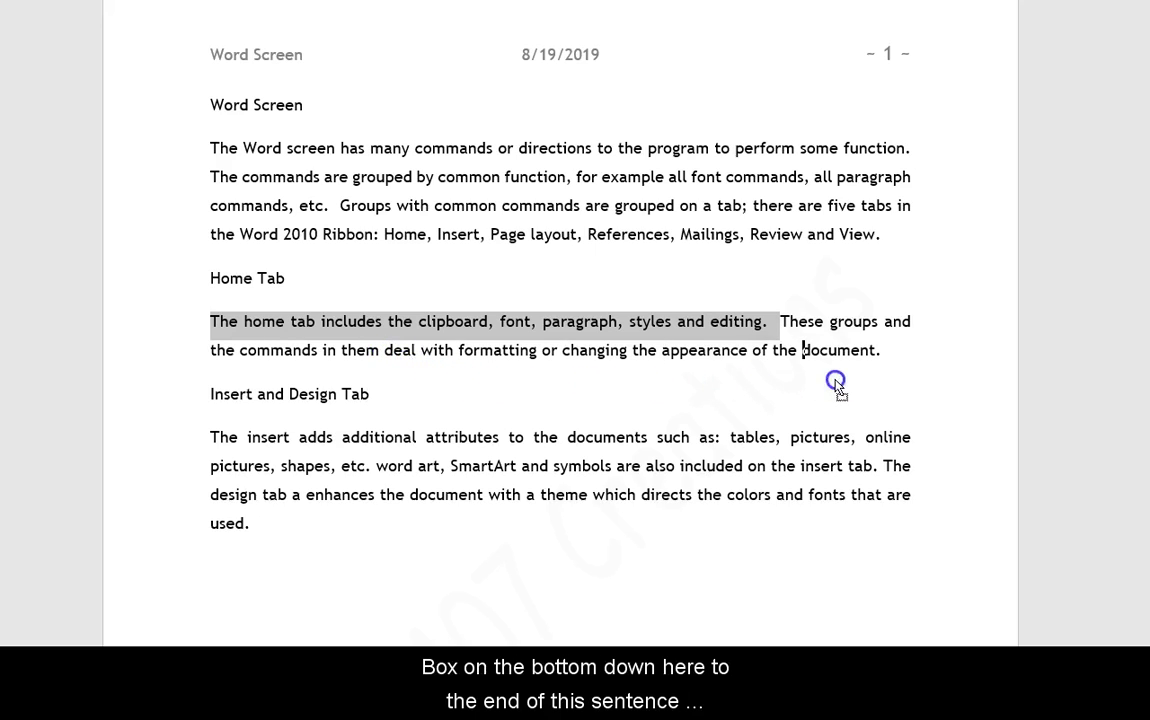
pyautogui.moveTo(893, 386); pyautogui.dragTo(893, 387)
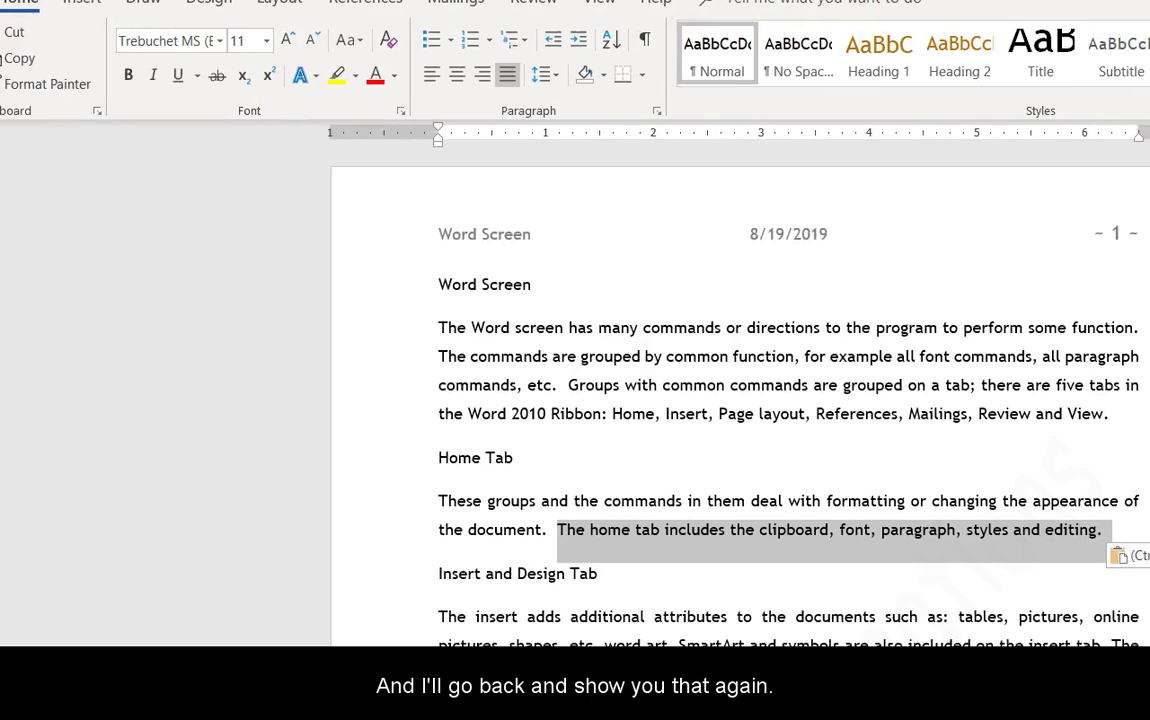
pyautogui.click(134, 14)
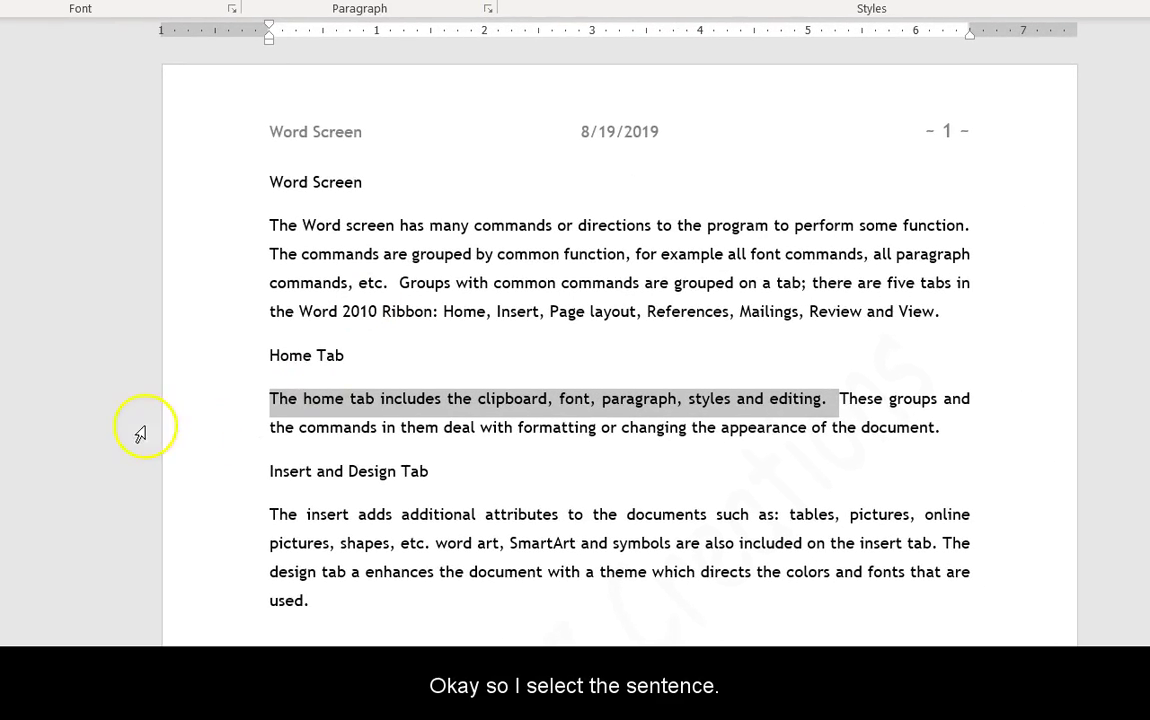
# - Reselect the home tab sentence and drag it to just after 'the document.'
pyautogui.click(148, 428)
pyautogui.click(1059, 593)
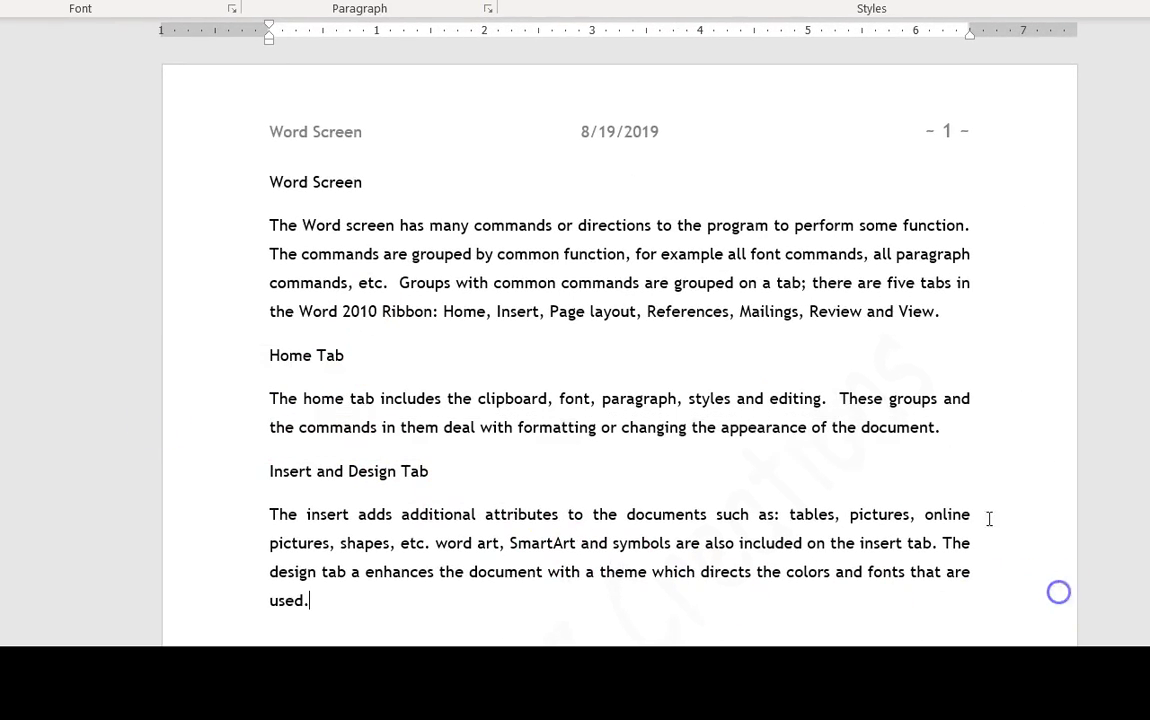
pyautogui.keyDown('ctrl'); pyautogui.click(500, 398); pyautogui.keyUp('ctrl')
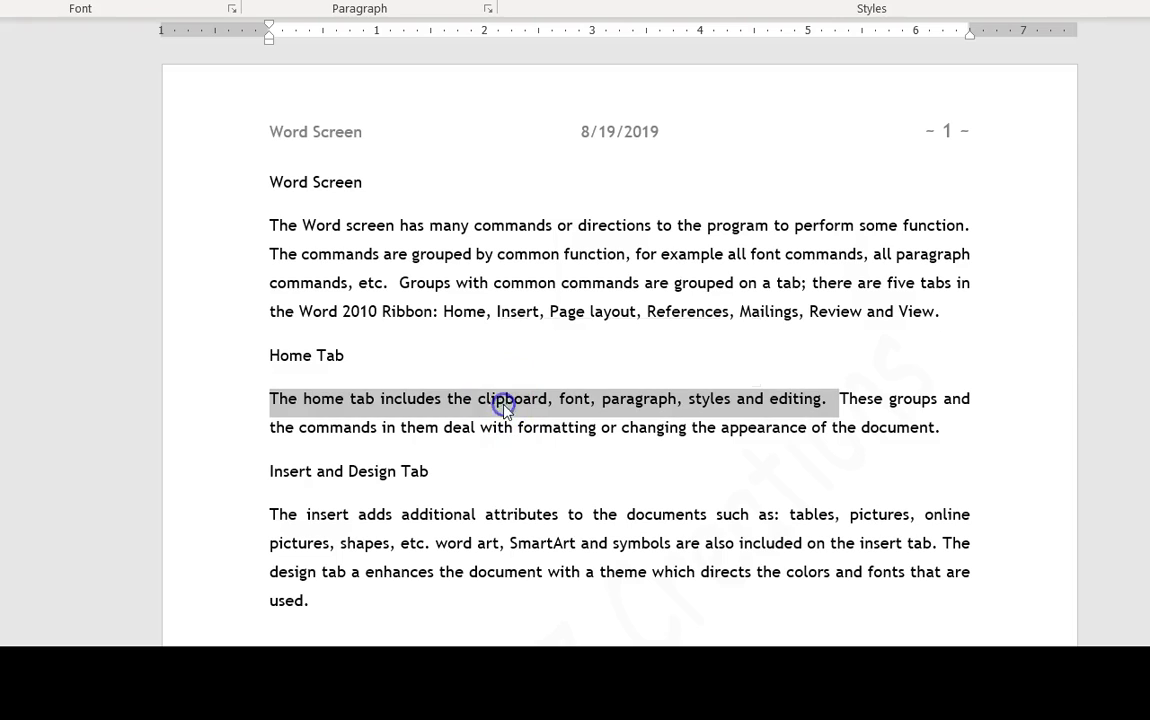
pyautogui.click(349, 402)
pyautogui.moveTo(366, 405); pyautogui.dragTo(457, 419)
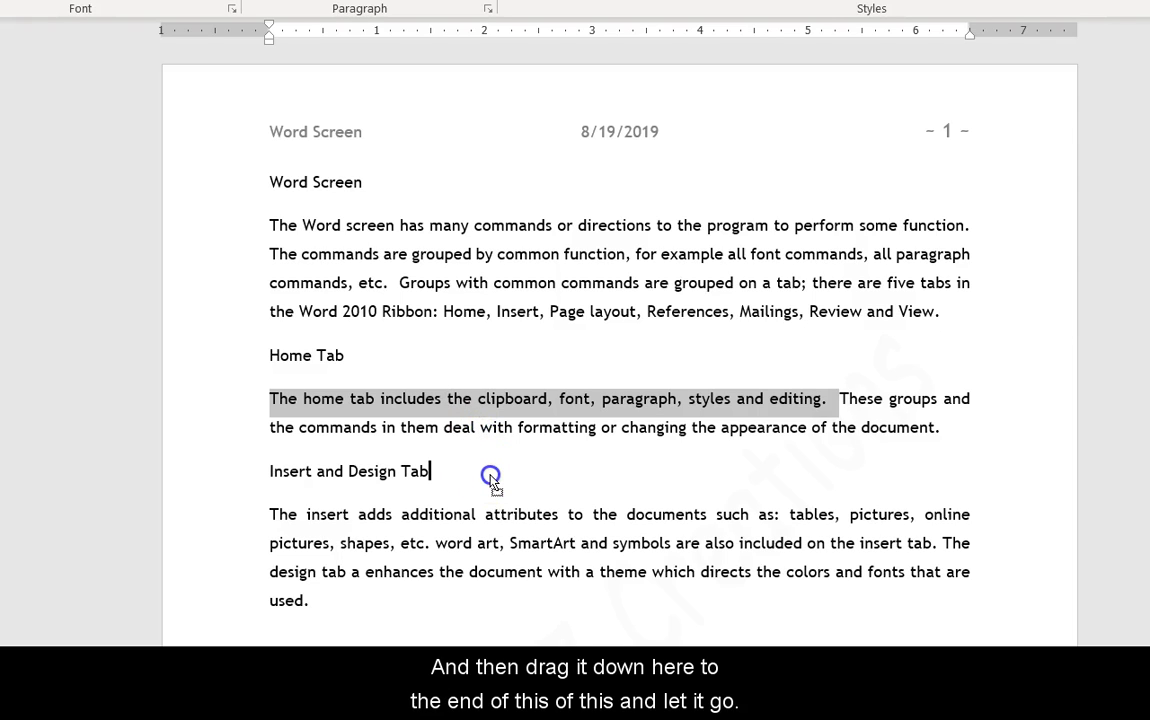
pyautogui.moveTo(490, 477); pyautogui.dragTo(490, 480)
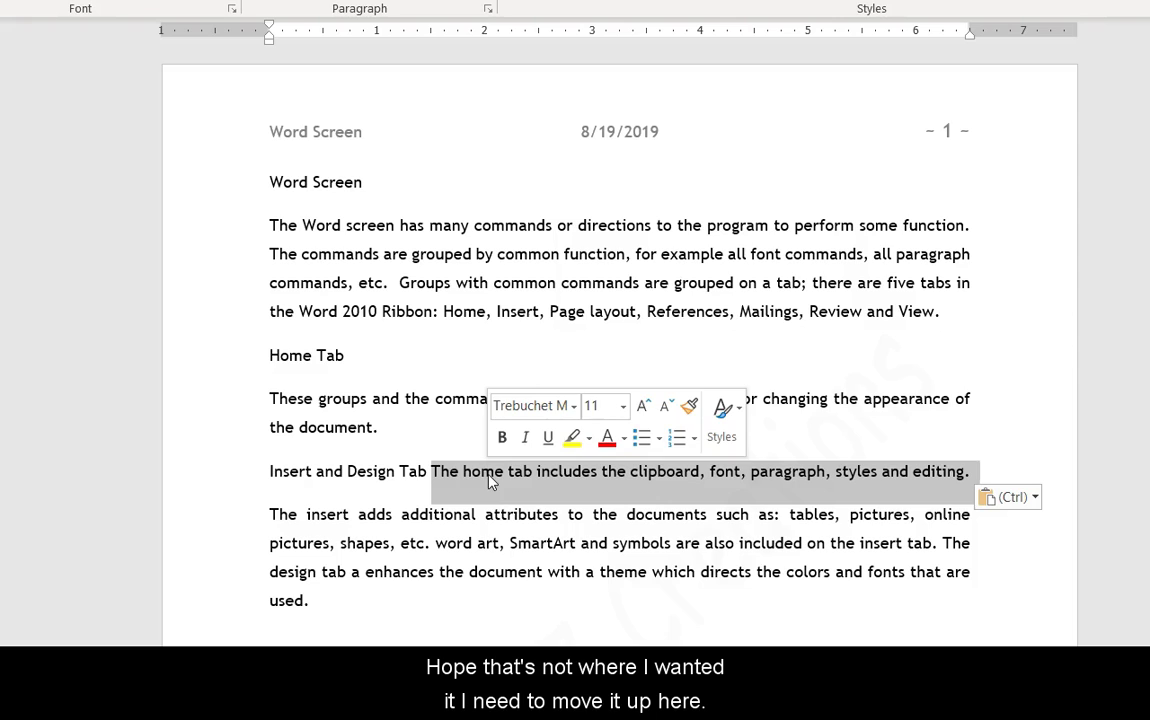
pyautogui.moveTo(490, 481); pyautogui.dragTo(472, 441)
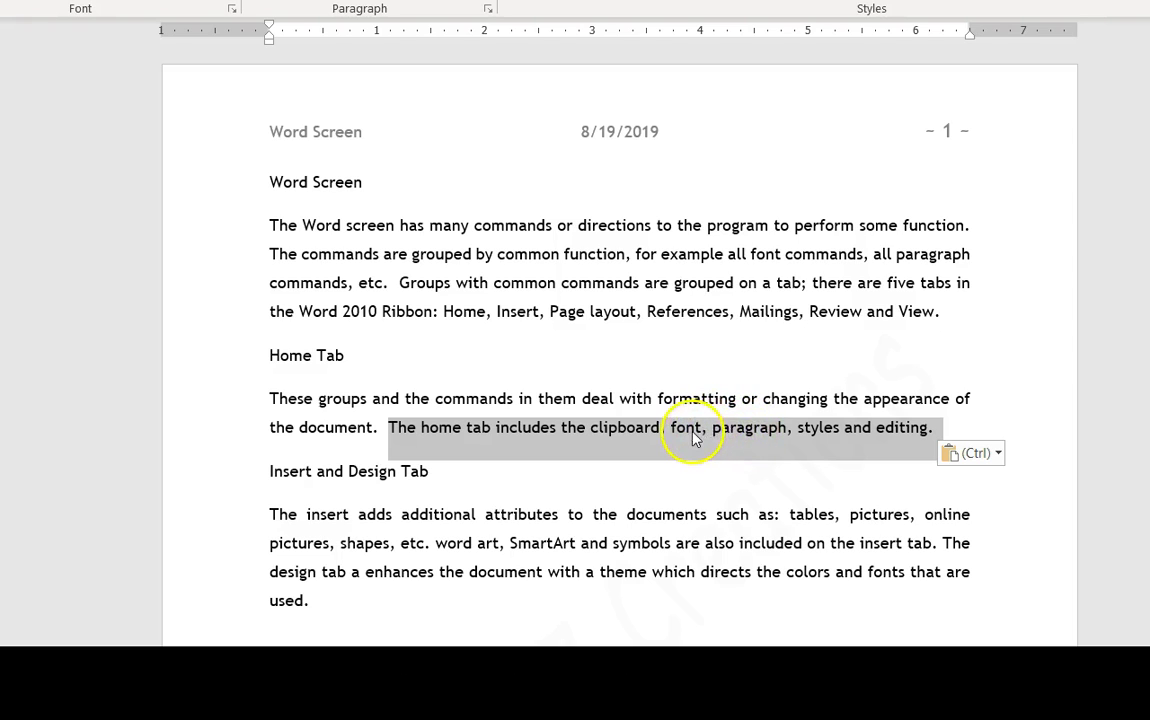
# - Cut the 'Word Screen' heading and paste it back above the first paragraph
pyautogui.click(230, 188)
pyautogui.rightClick(304, 192)
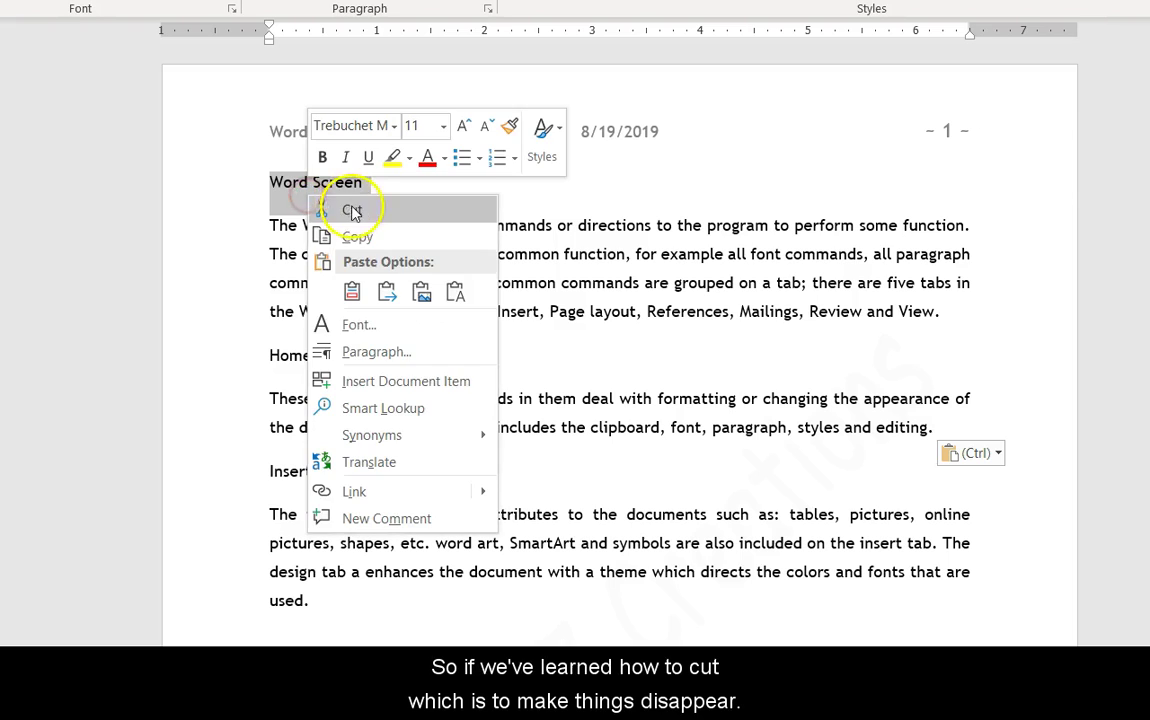
pyautogui.click(362, 214)
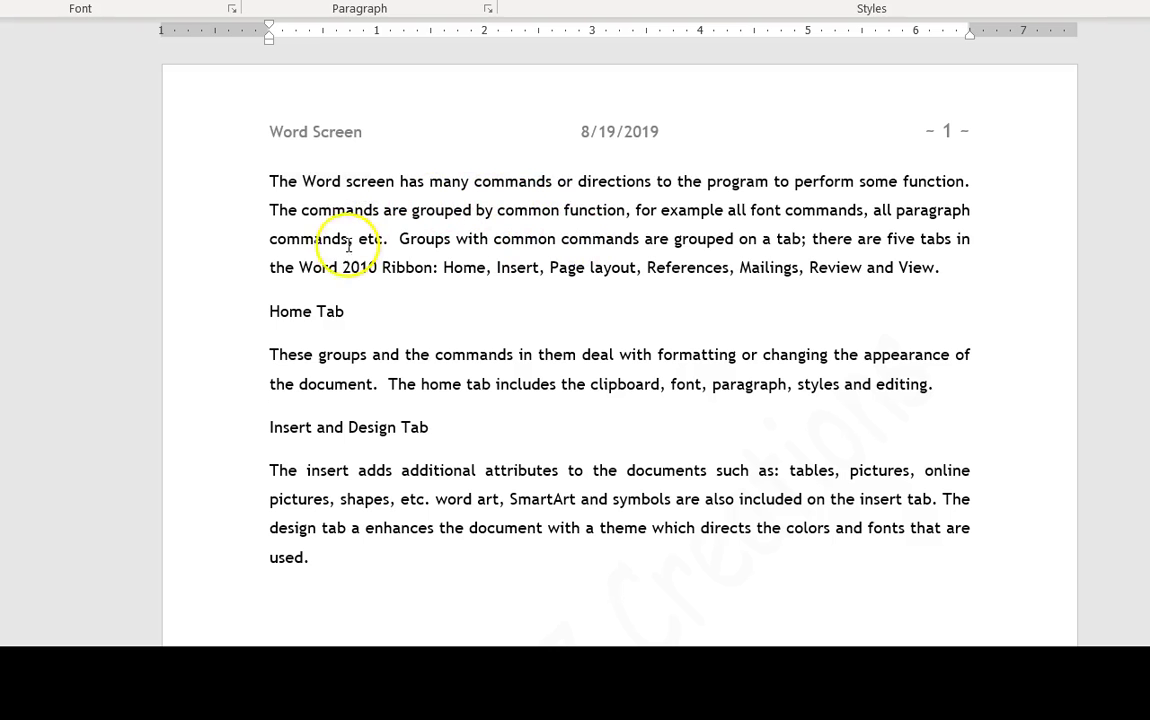
pyautogui.rightClick(271, 177)
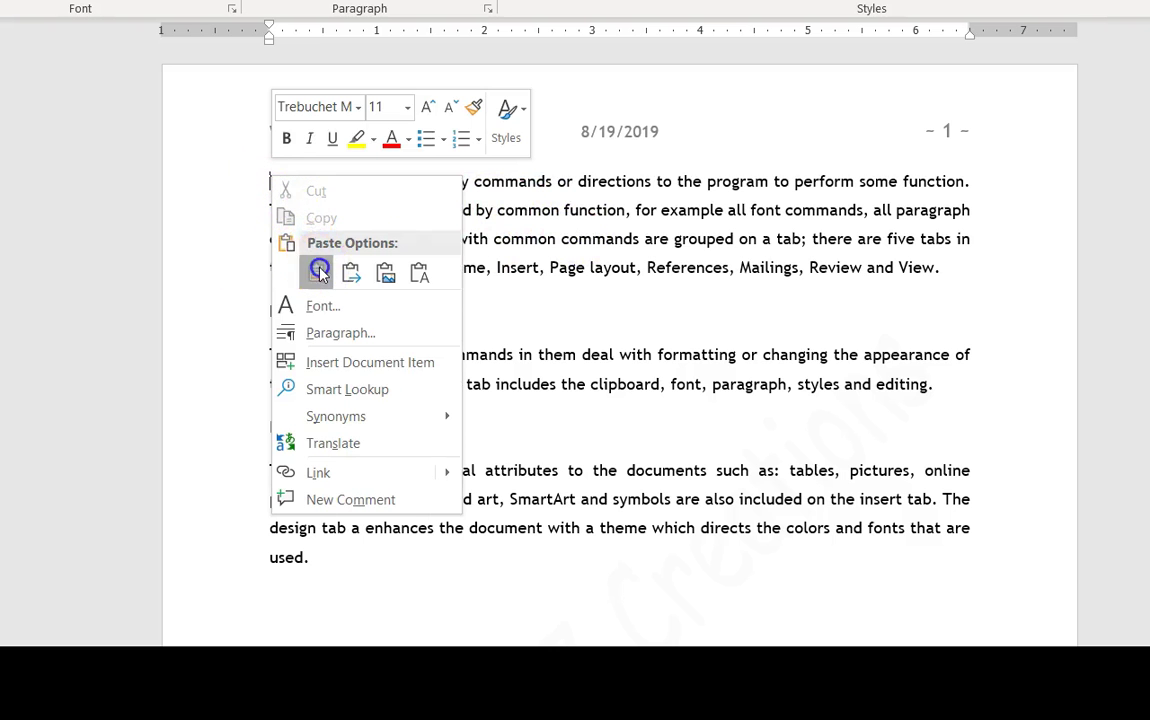
pyautogui.click(316, 273)
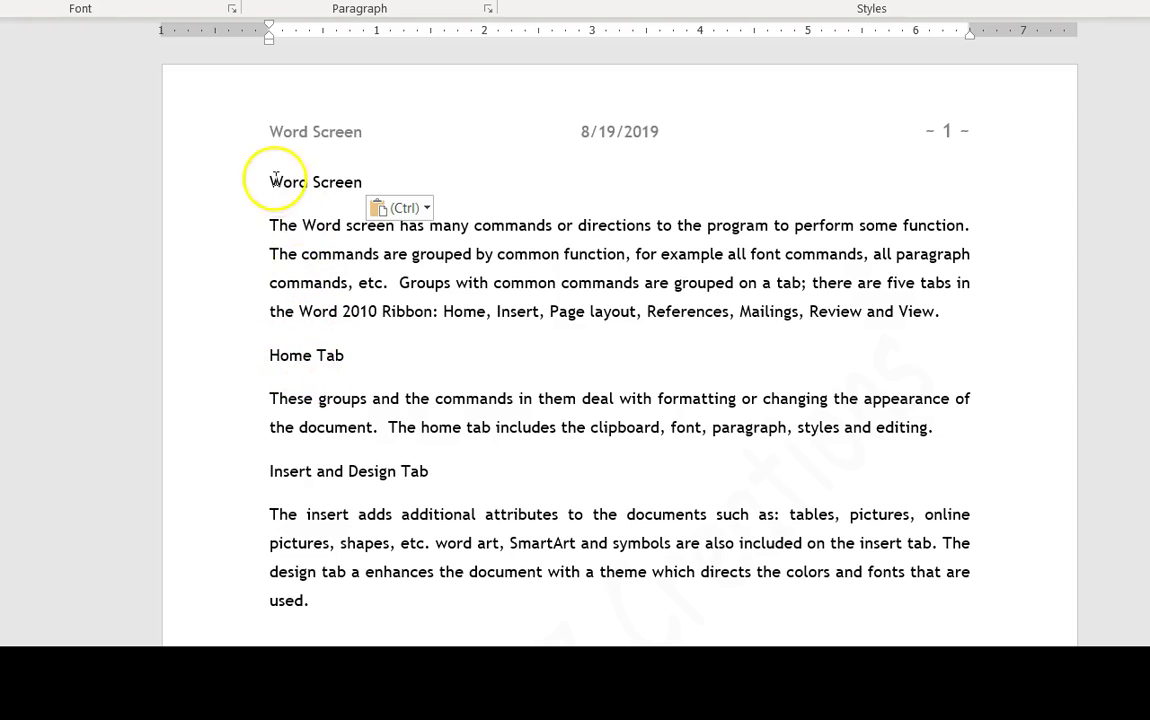
# - Copy the 'Insert and Design Tab' heading
pyautogui.click(238, 478)
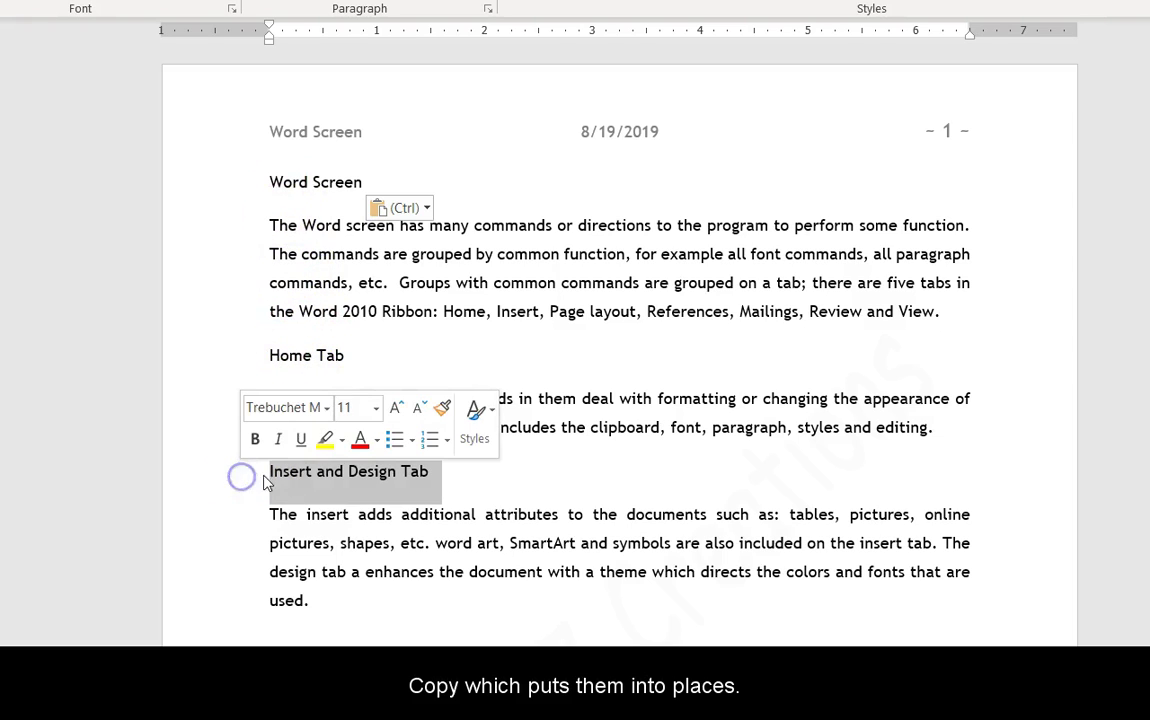
pyautogui.rightClick(318, 474)
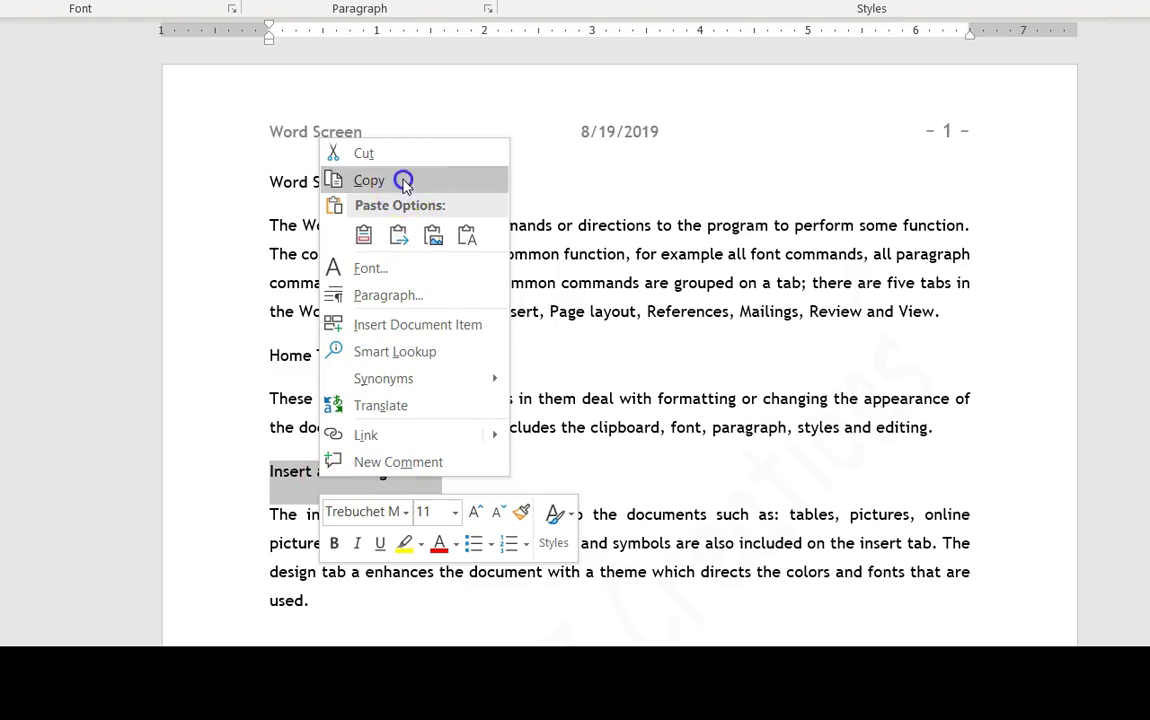
pyautogui.click(403, 178)
pyautogui.scroll(-2, 420, 250)
pyautogui.scroll(-1, 441, 310)
# - Paste three copies of 'Insert and Design Tab' on separate lines after the final paragraph
pyautogui.click(362, 451)
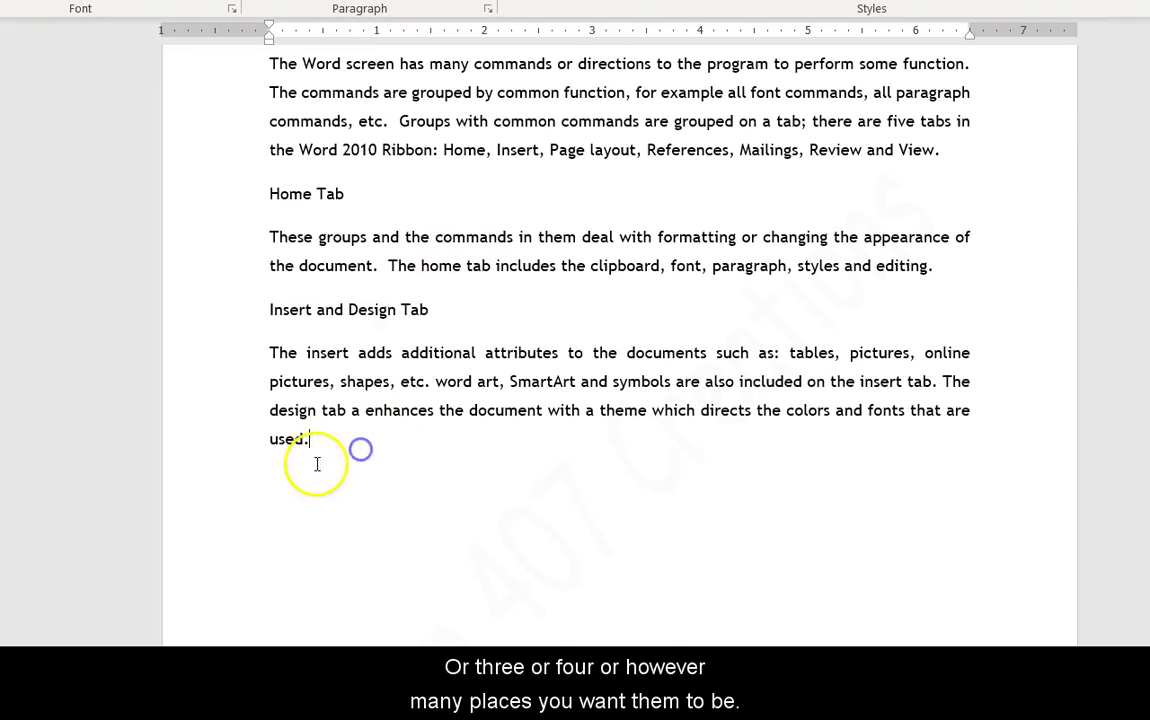
pyautogui.click(280, 479)
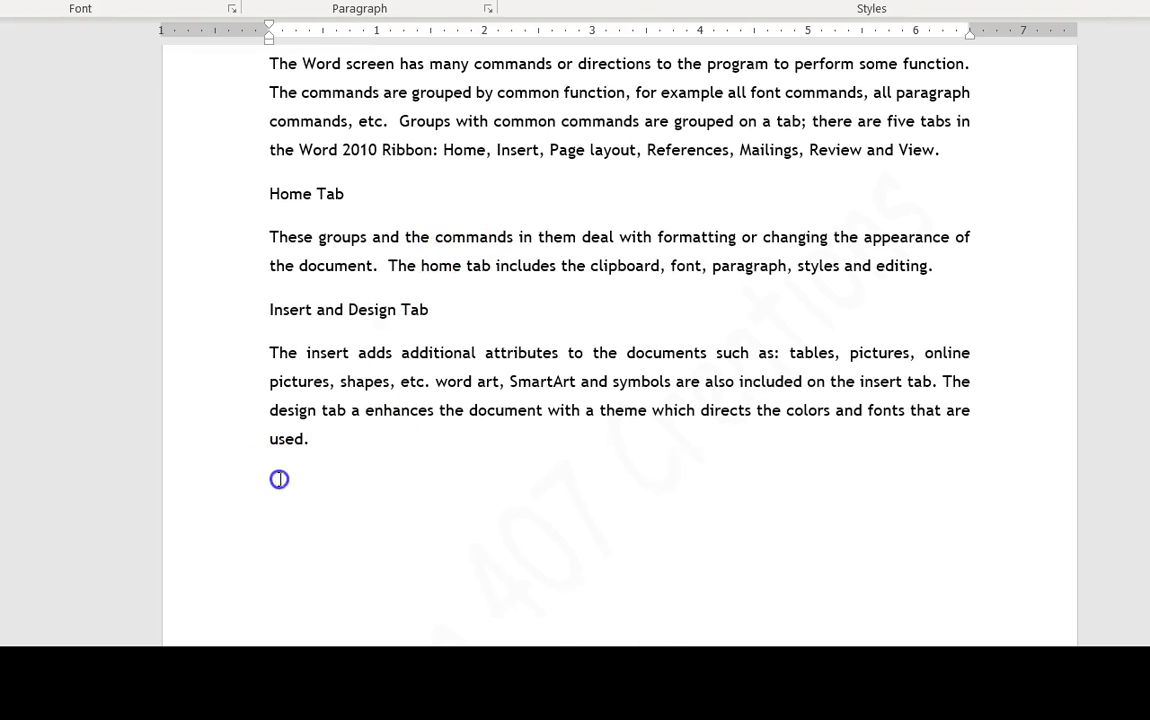
pyautogui.rightClick(279, 479)
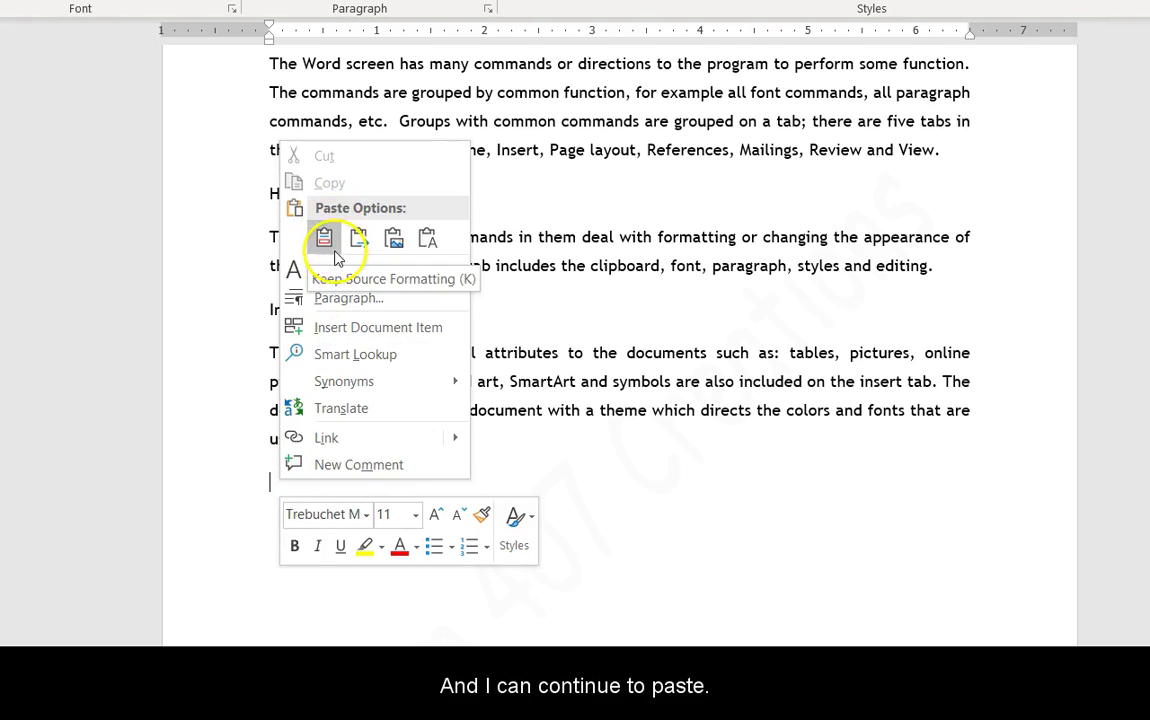
pyautogui.click(330, 243)
pyautogui.rightClick(283, 518)
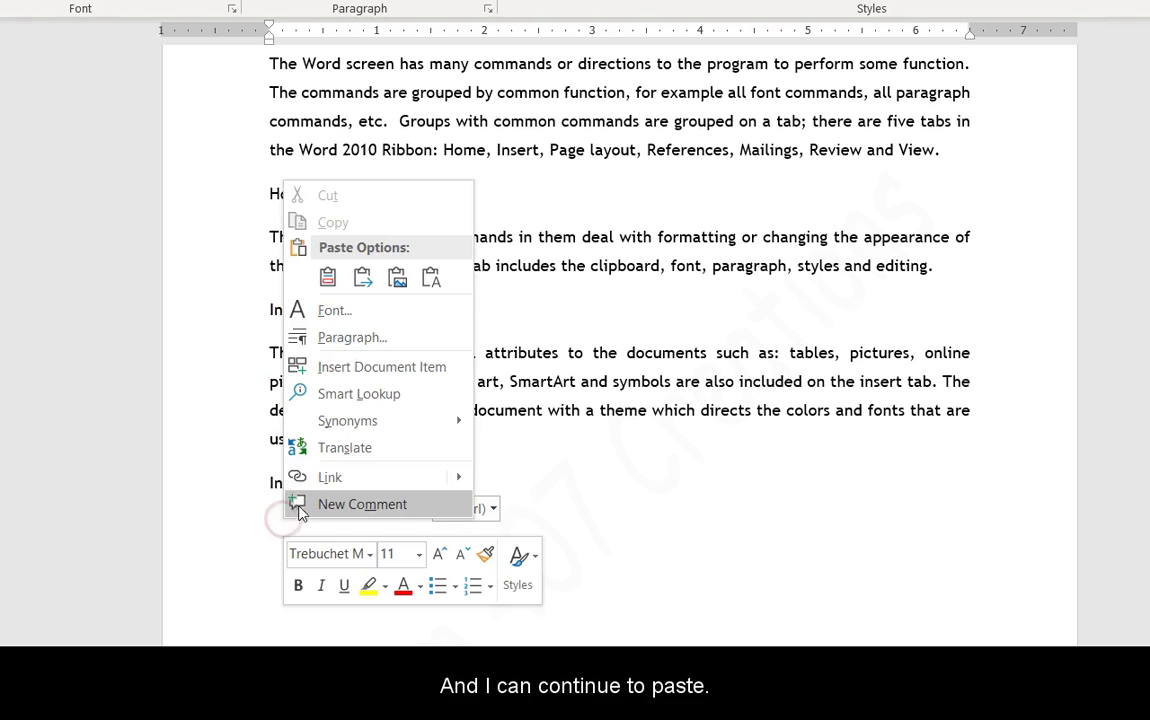
pyautogui.click(327, 275)
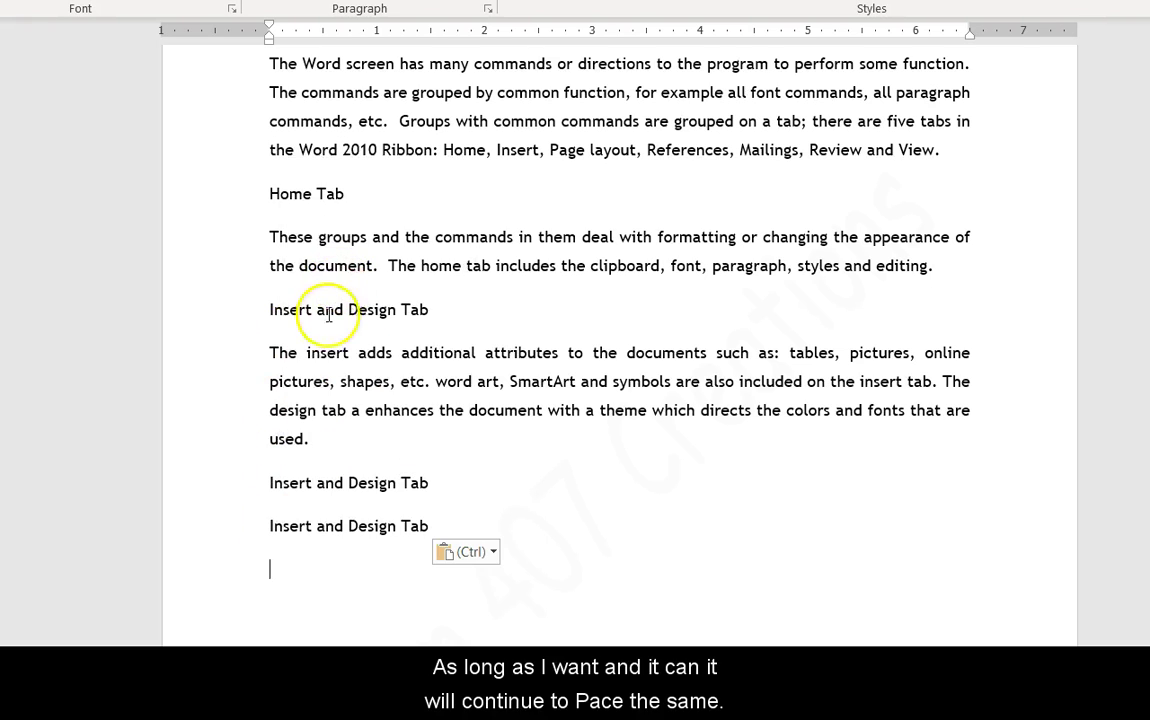
pyautogui.rightClick(290, 571)
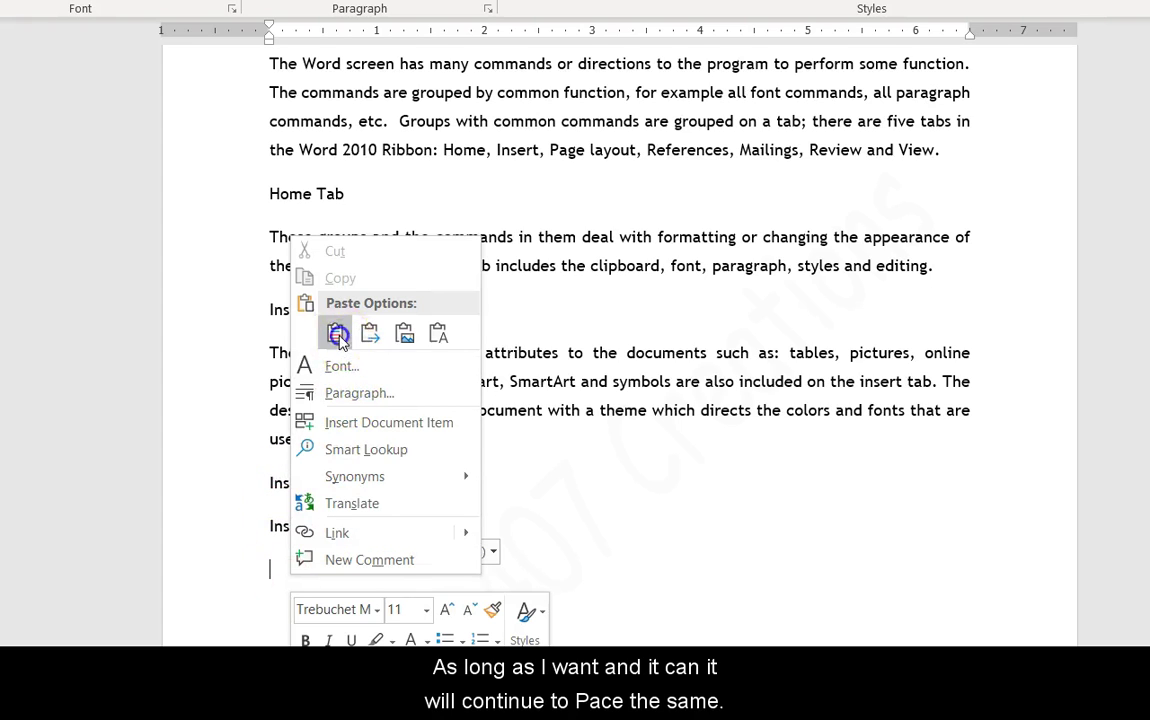
pyautogui.click(335, 332)
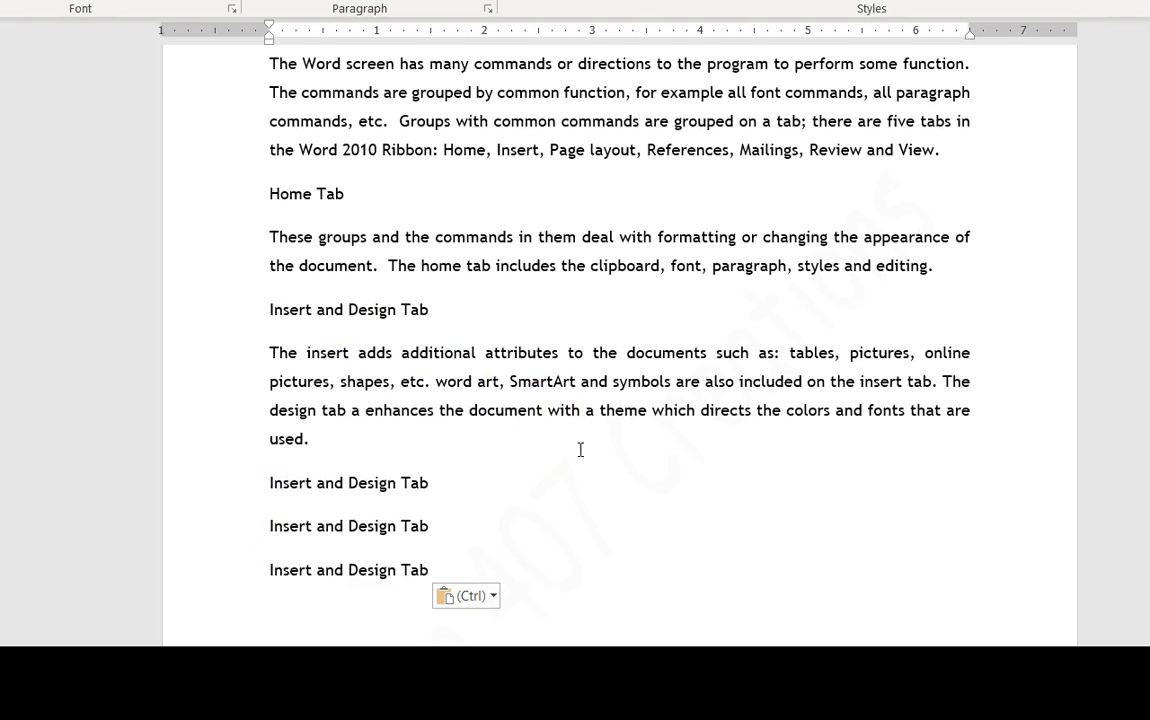
pyautogui.scroll(1, 556, 445)
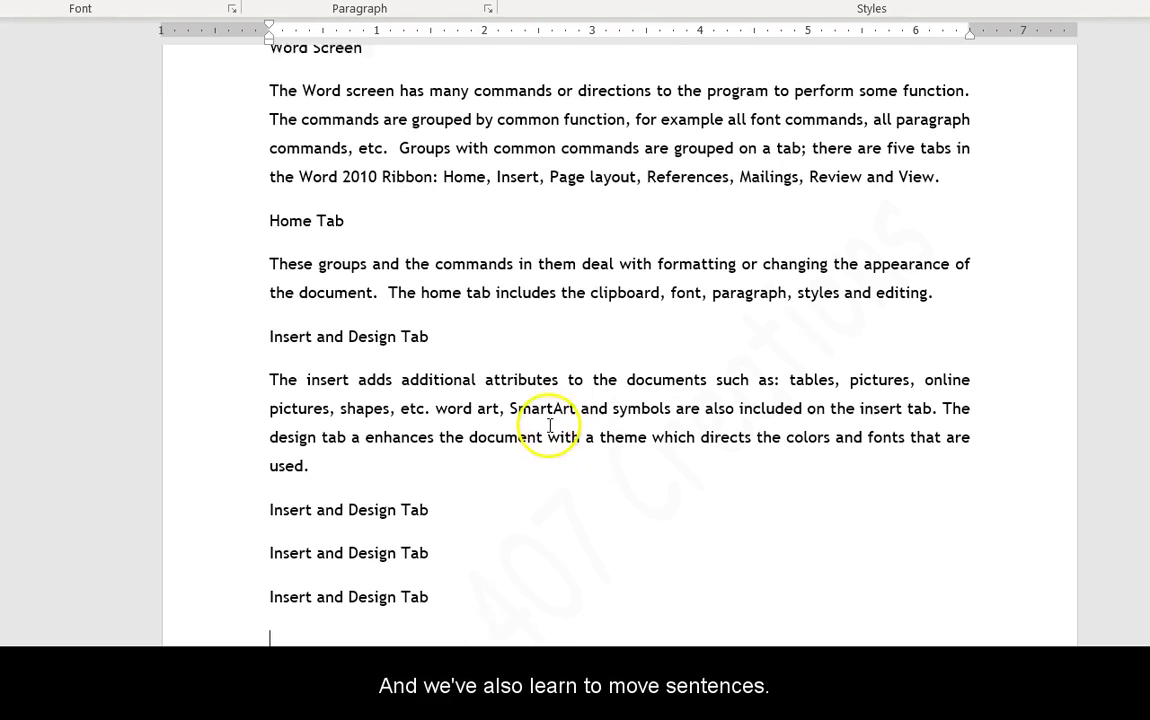
# - Drag the opening paragraph's first sentence to after 'Review and View.'
pyautogui.scroll(3, 542, 430)
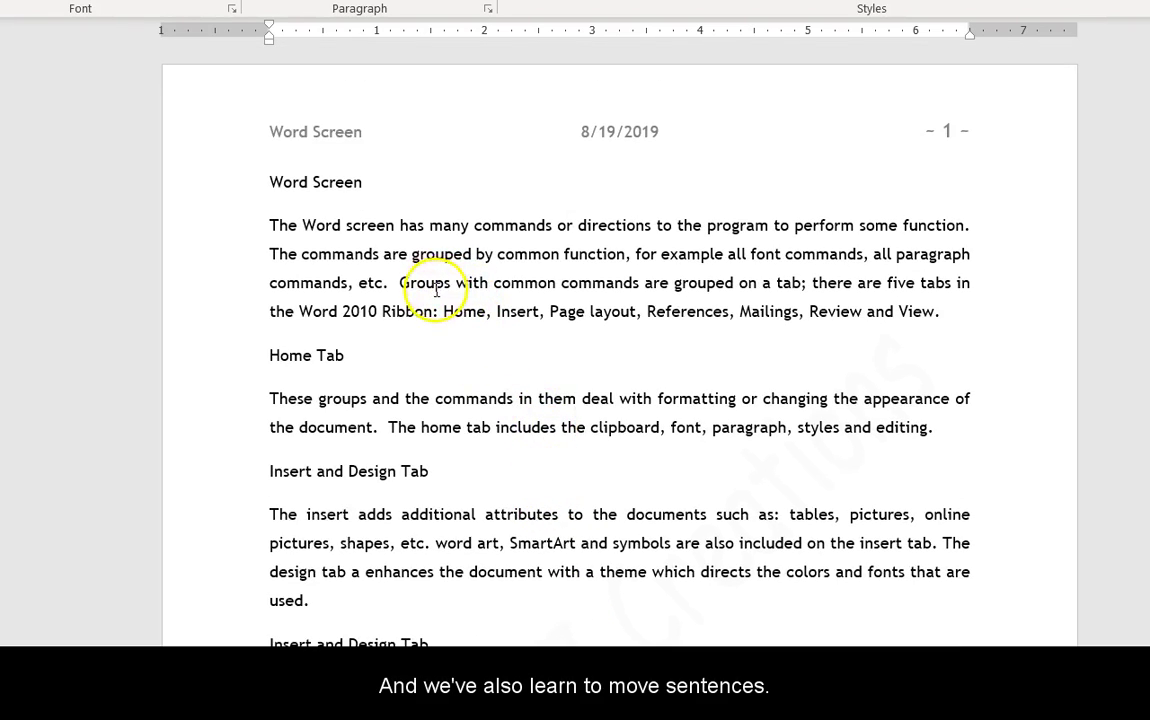
pyautogui.click(327, 220)
pyautogui.hotkey('ctrl', 'shift', 'End')
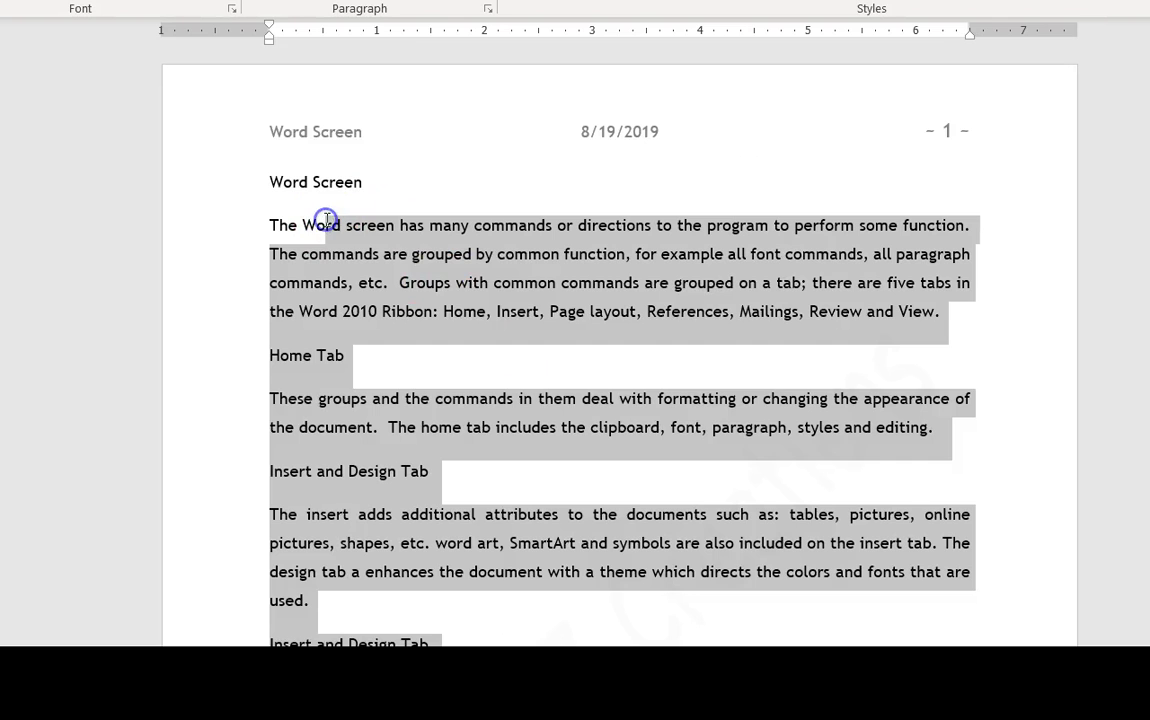
pyautogui.click(1121, 585)
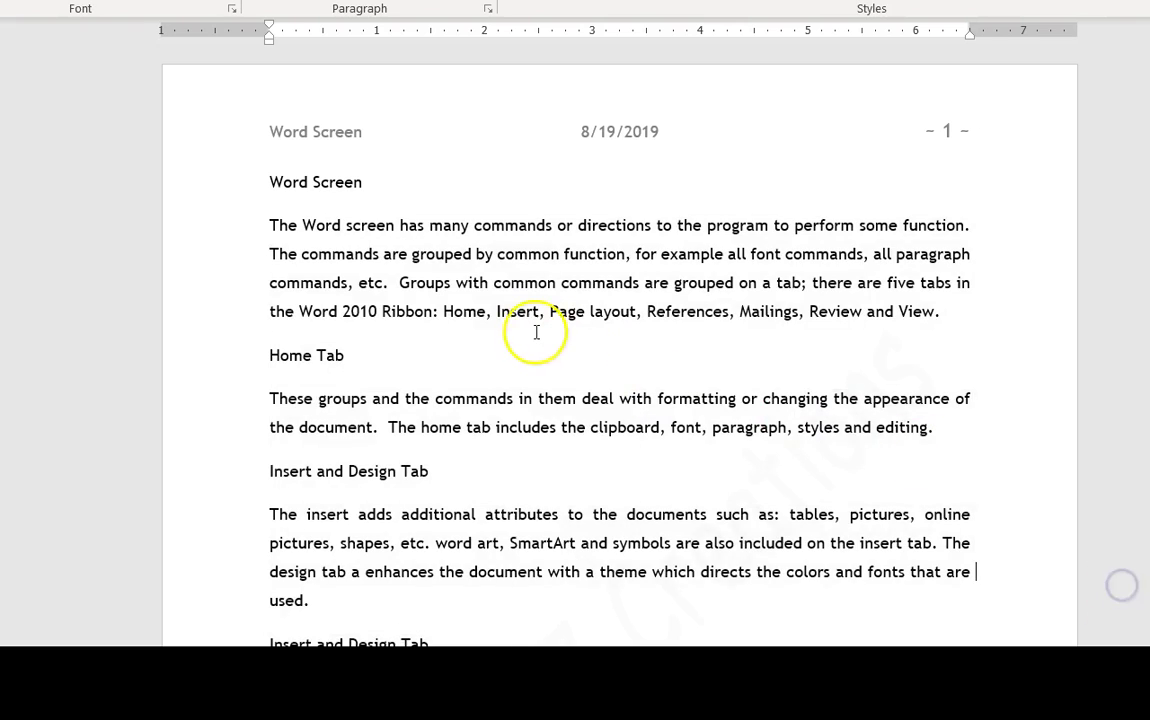
pyautogui.keyDown('ctrl'); pyautogui.click(334, 228); pyautogui.keyUp('ctrl')
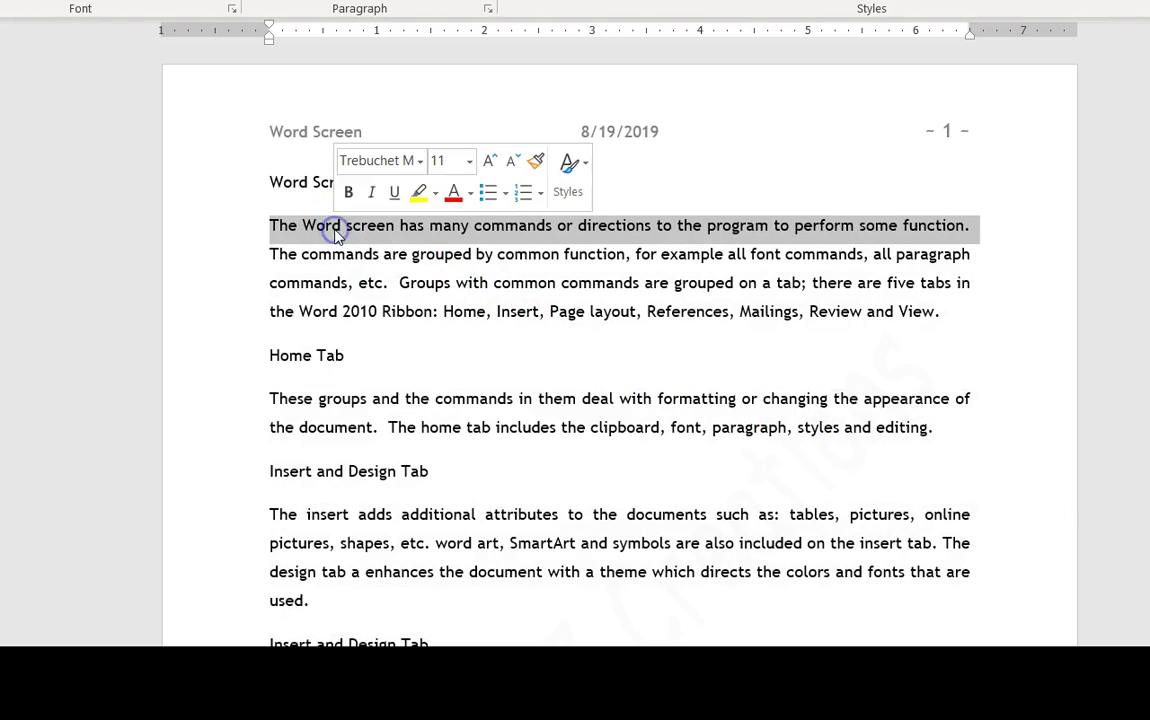
pyautogui.moveTo(357, 236); pyautogui.dragTo(366, 238)
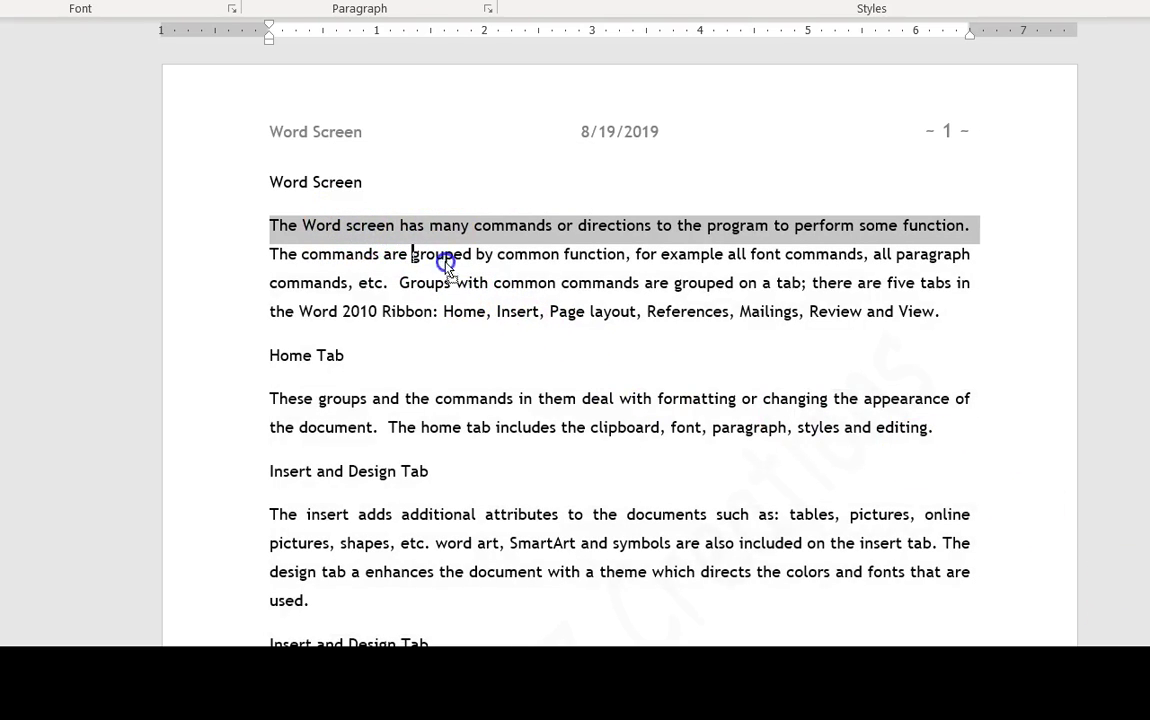
pyautogui.moveTo(446, 265); pyautogui.dragTo(888, 330)
pyautogui.moveTo(960, 330); pyautogui.dragTo(960, 327)
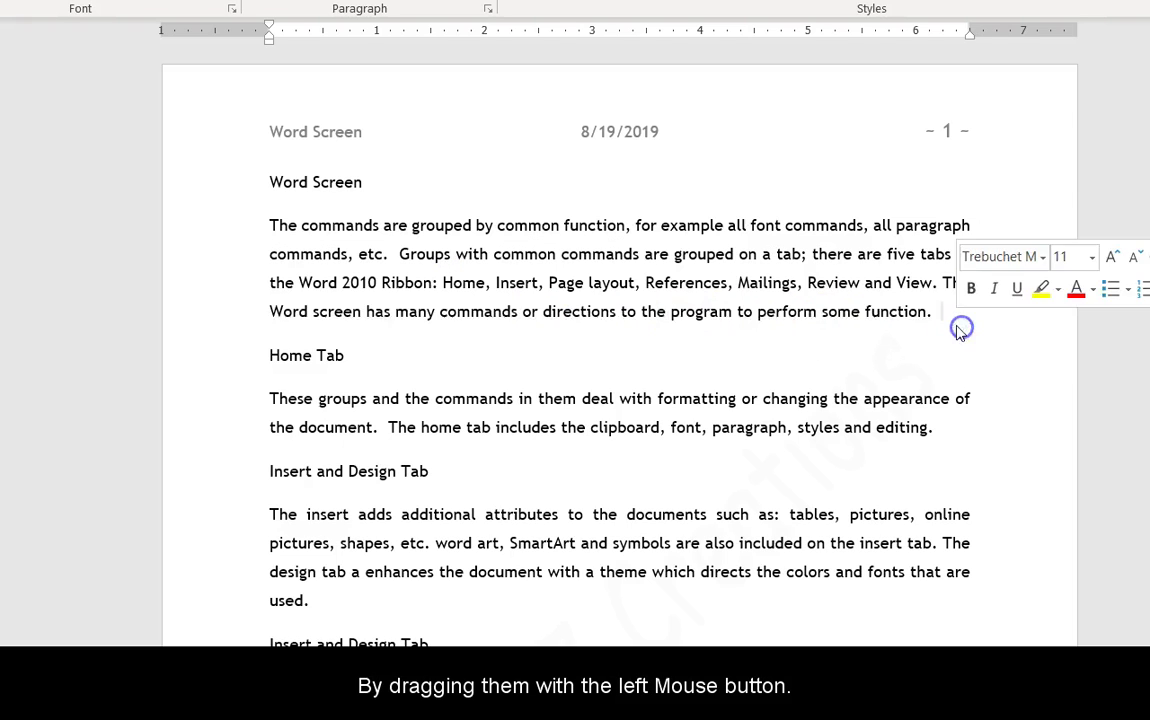